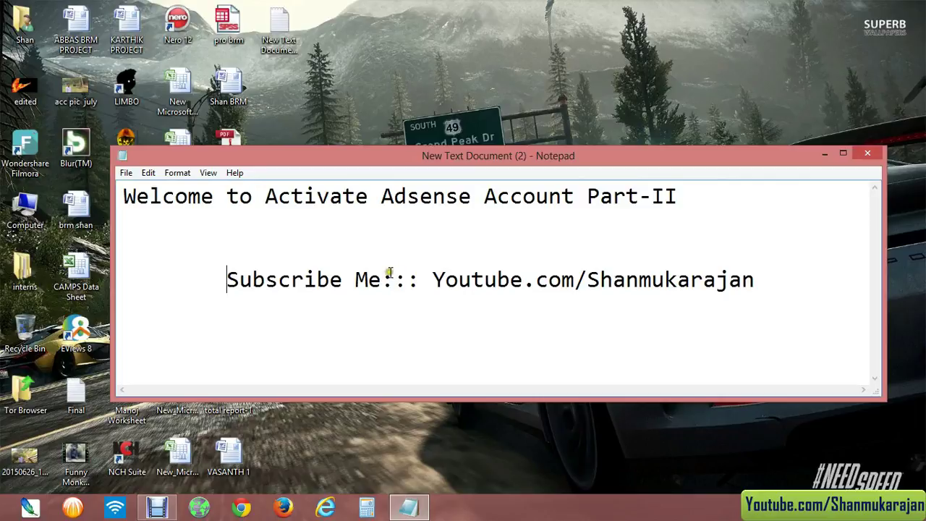
Step: Move the 'Welcome to Activate Adsense Account Part-II' Notepad window slightly higher on screen
drag(522, 159, 522, 131)
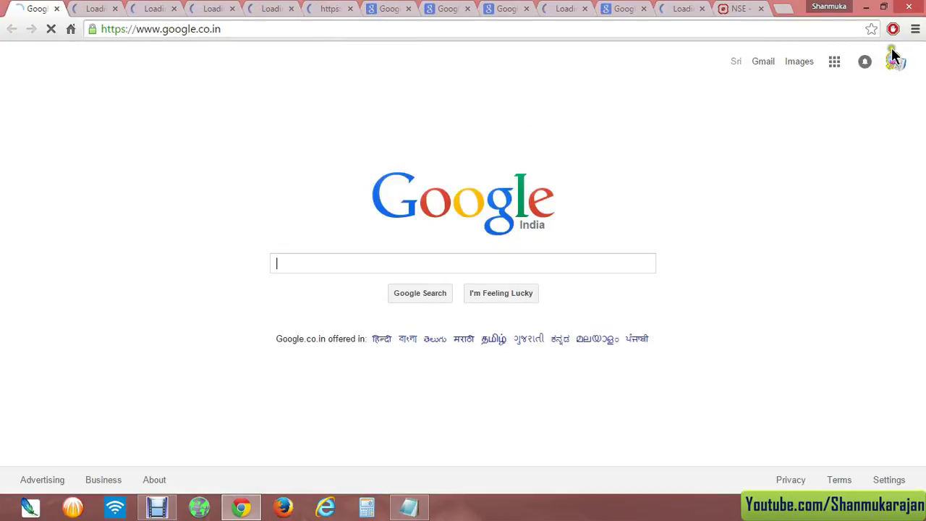
Step: Open Gmail and read the AdSense account activation email
click(766, 64)
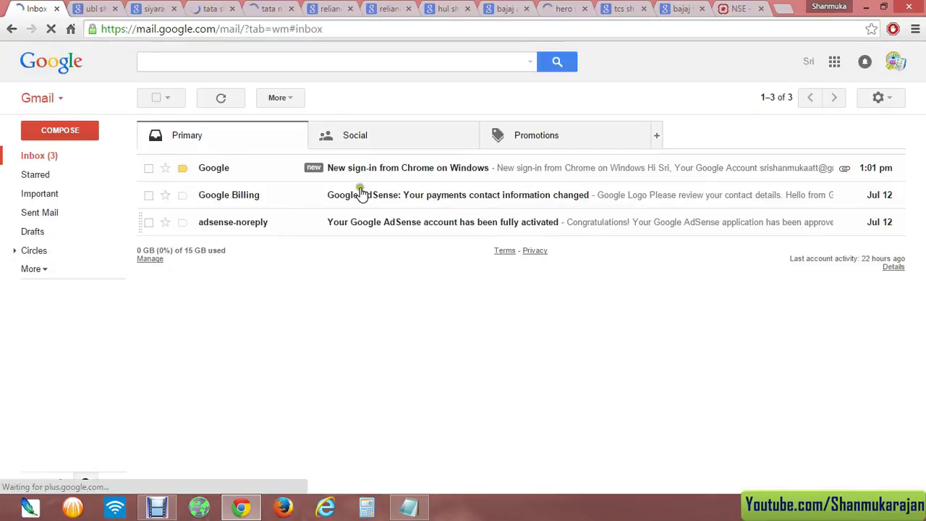
click(409, 224)
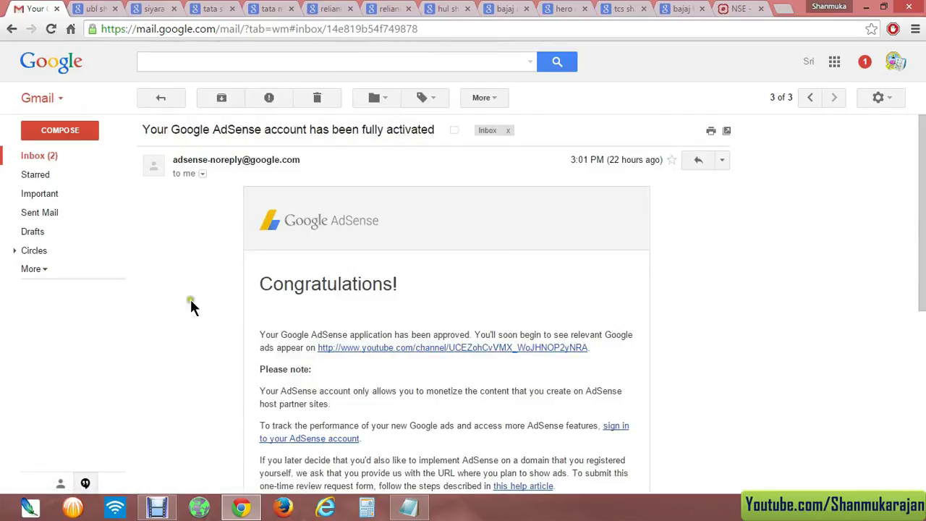
scroll(278, 289, down, 1)
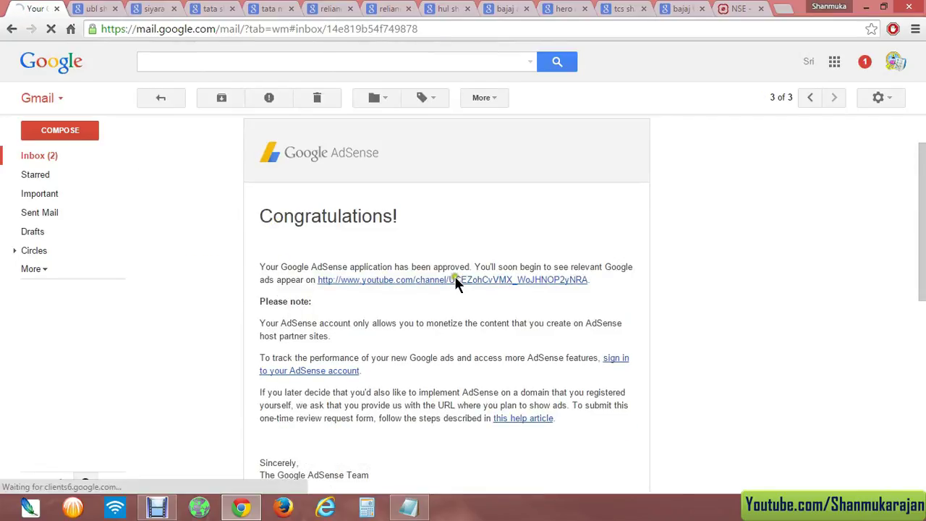
scroll(311, 297, down, 1)
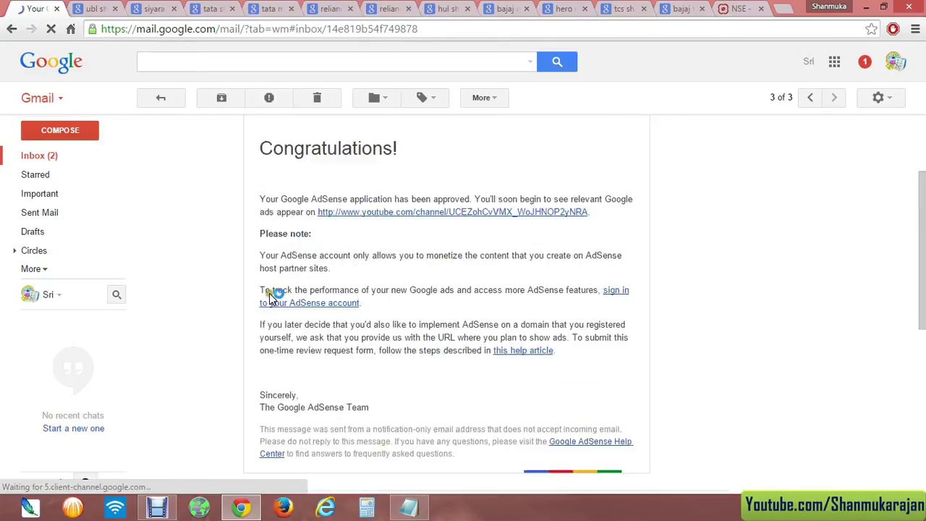
scroll(271, 297, up, 2)
click(159, 97)
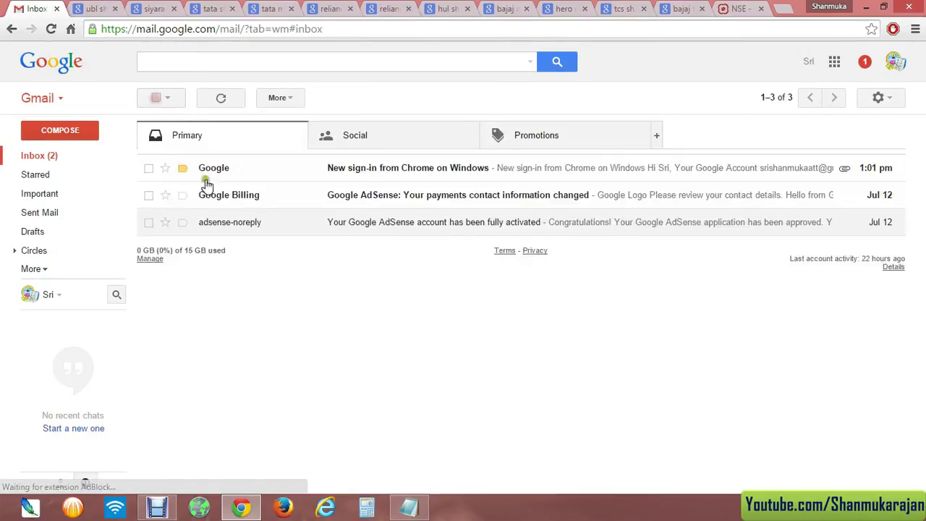
Step: Read the payments contact information email, then reopen the 'fully activated' email
click(385, 204)
scroll(250, 340, down, 1)
scroll(253, 330, down, 1)
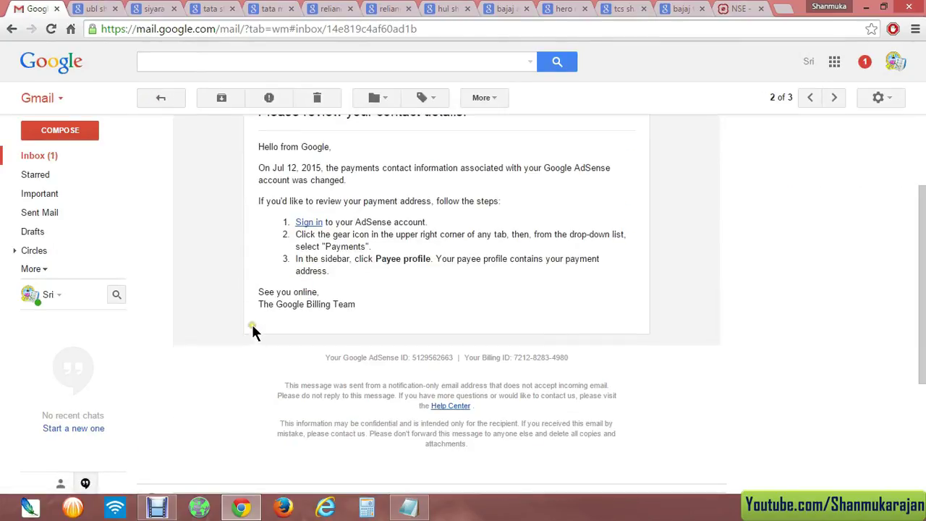
scroll(252, 331, up, 2)
scroll(433, 278, down, 1)
scroll(351, 290, up, 1)
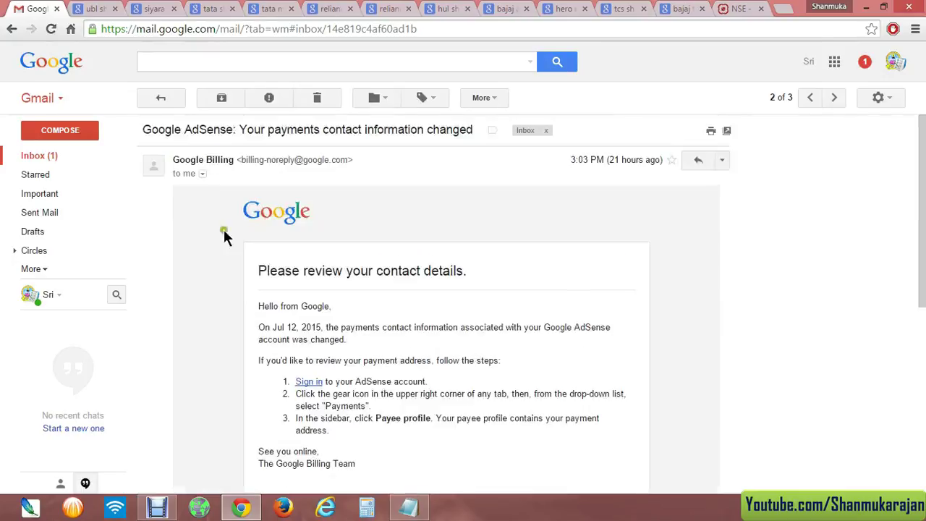
click(172, 98)
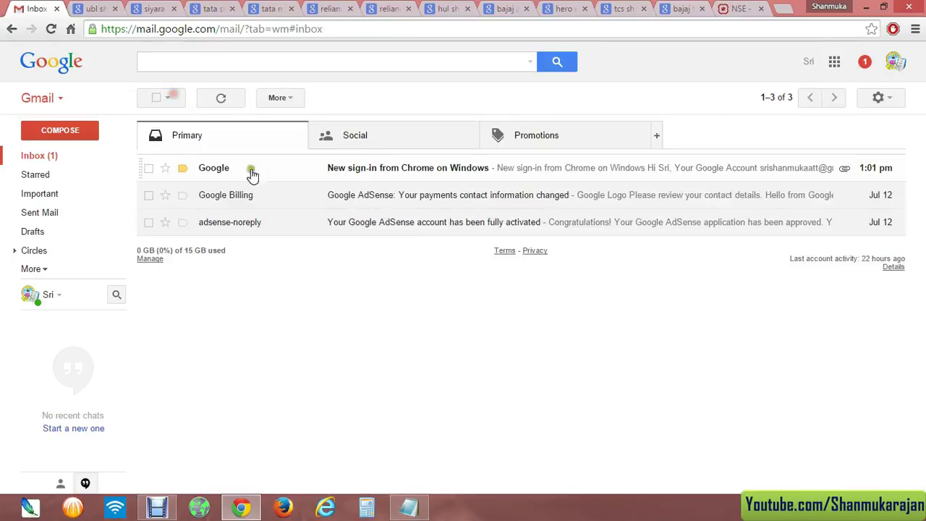
click(397, 230)
Step: Re-enter the account password to sign back into AdSense
scroll(379, 238, down, 2)
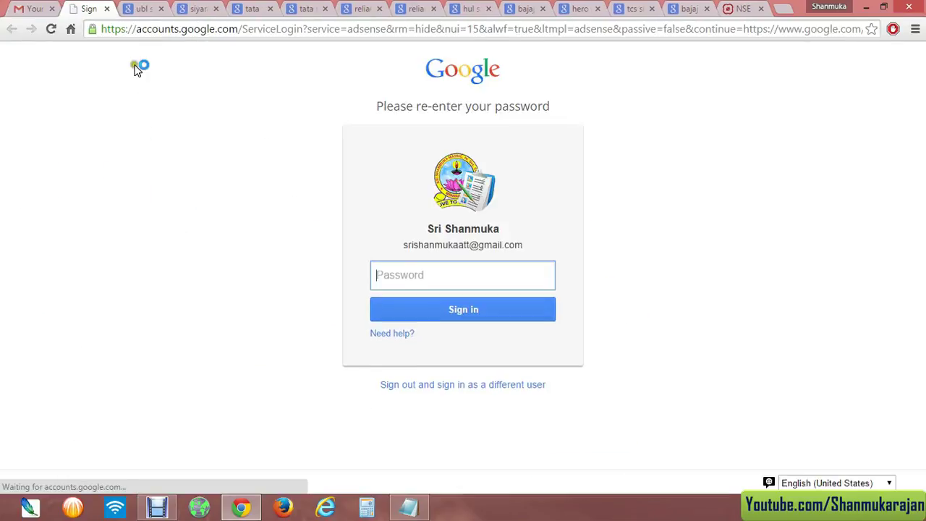
text(•••)
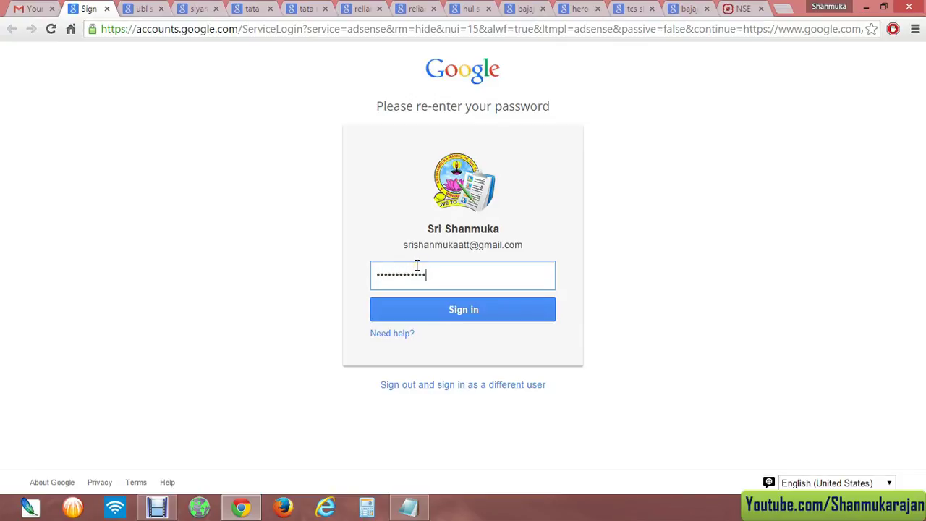
key(Return)
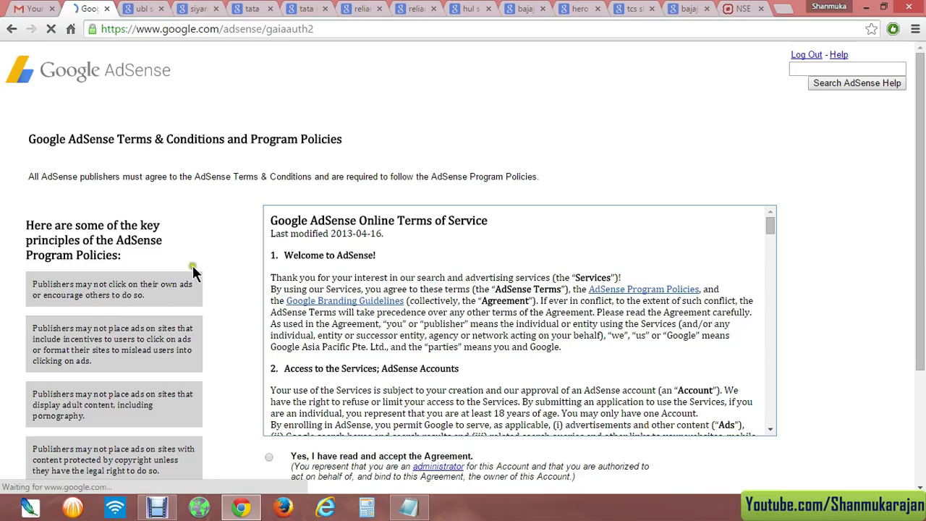
Step: Accept the AdSense Terms & Conditions agreement
scroll(293, 213, down, 5)
scroll(215, 236, down, 2)
scroll(214, 233, down, 1)
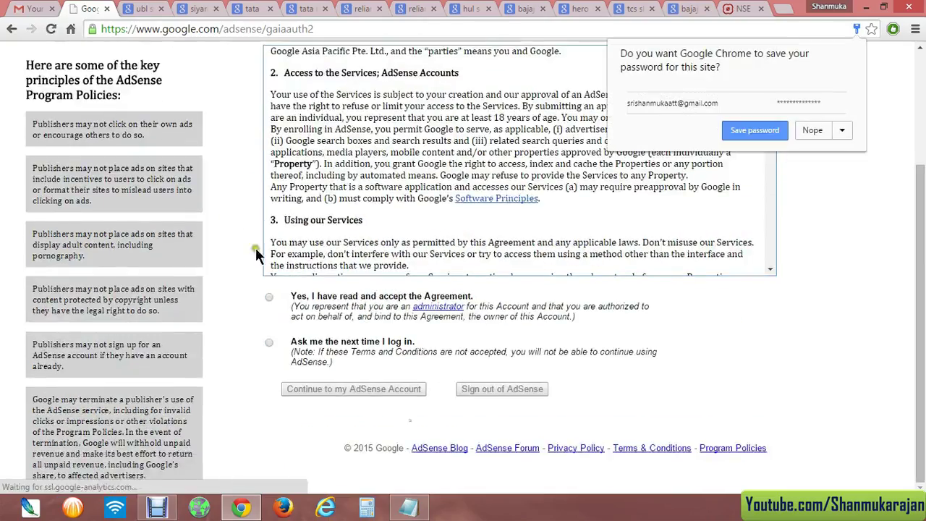
click(268, 296)
scroll(220, 313, up, 3)
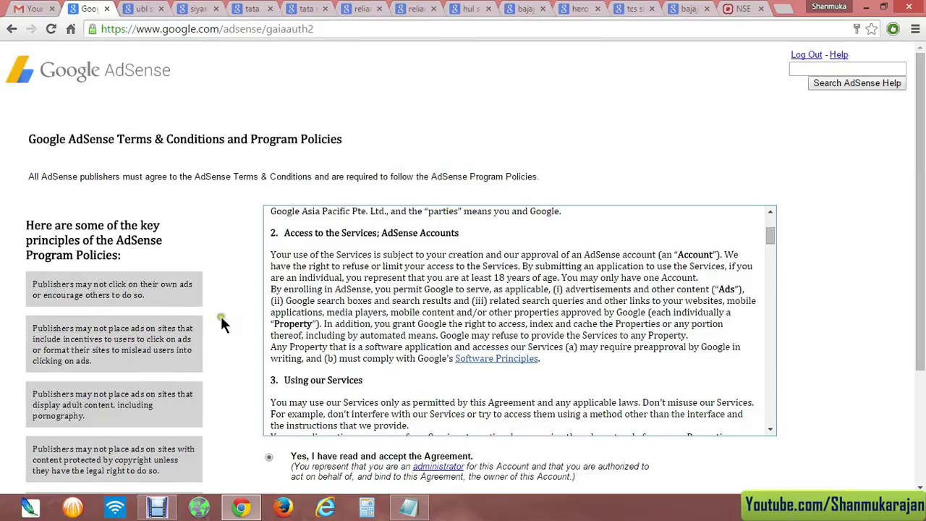
scroll(218, 256, down, 3)
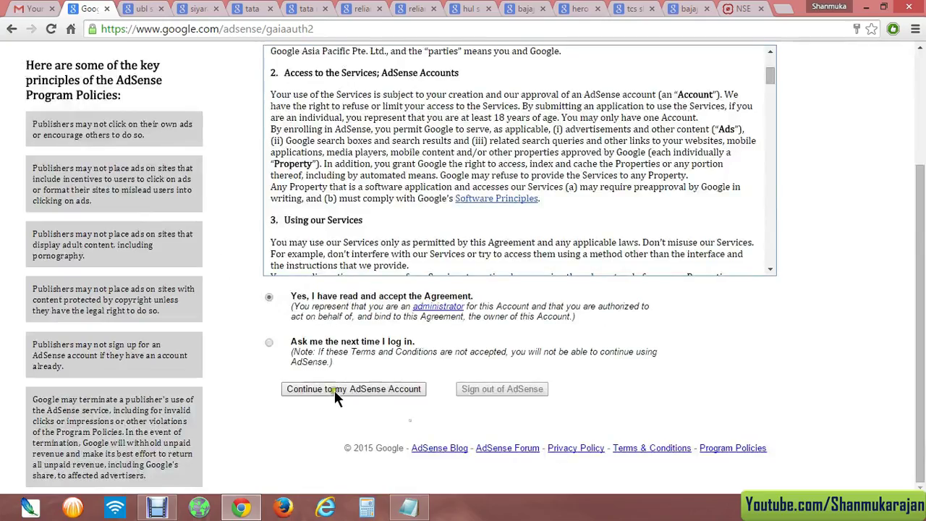
Step: Continue into the AdSense account and wait for it to finish loading
click(359, 389)
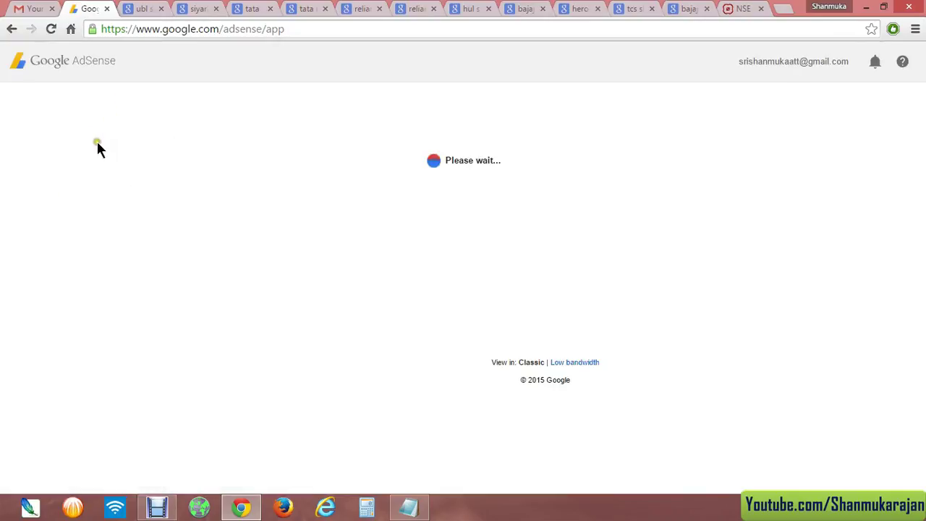
drag(449, 160, 502, 172)
click(488, 161)
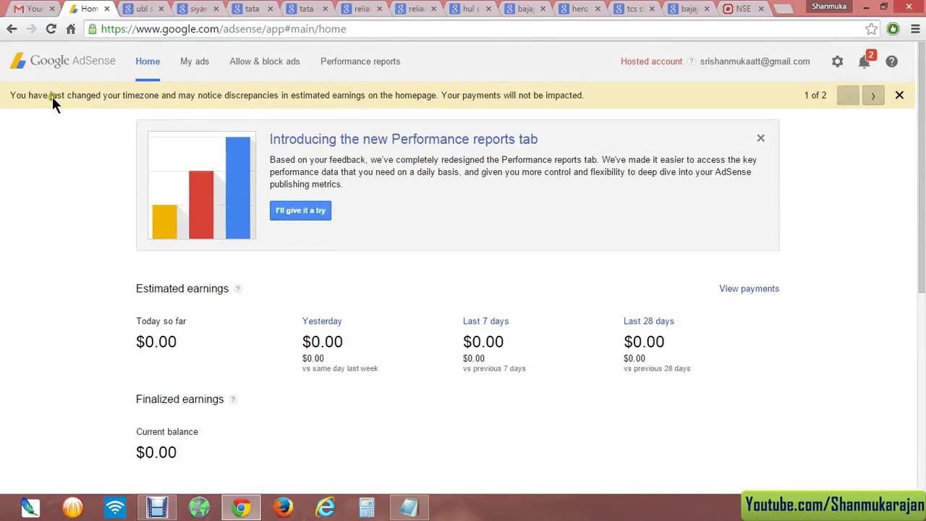
Step: Read and dismiss the timezone change notice on the AdSense home page
click(13, 96)
drag(13, 96, 720, 94)
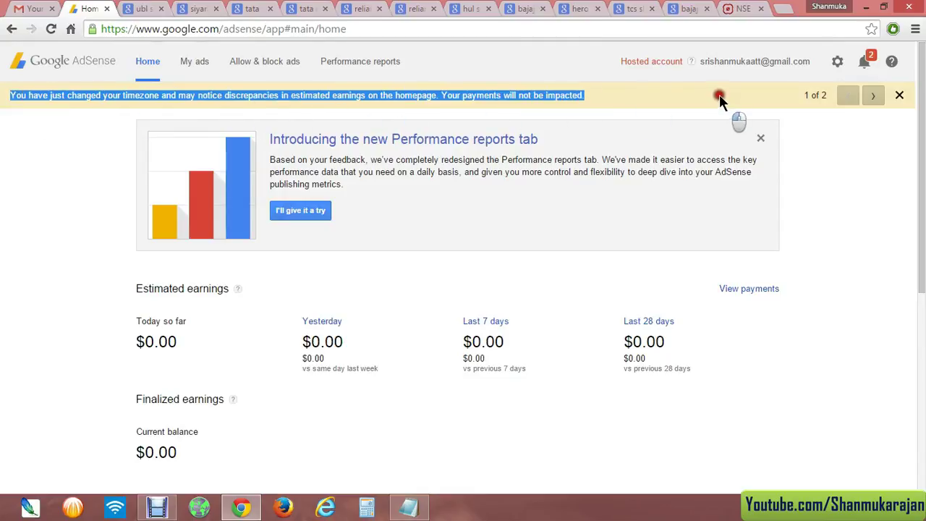
click(720, 94)
click(899, 95)
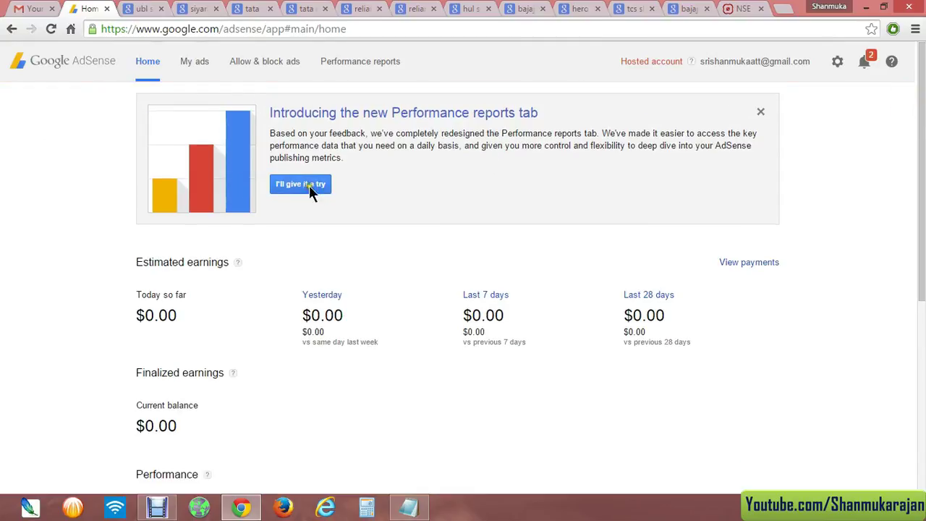
Step: Close the Performance reports intro and review today's estimated earnings
click(760, 113)
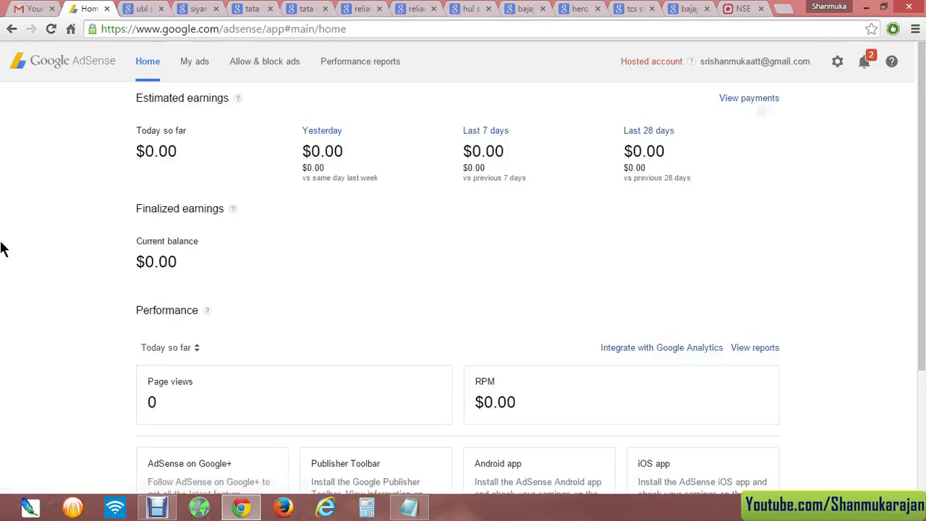
scroll(15, 242, down, 1)
scroll(16, 235, up, 1)
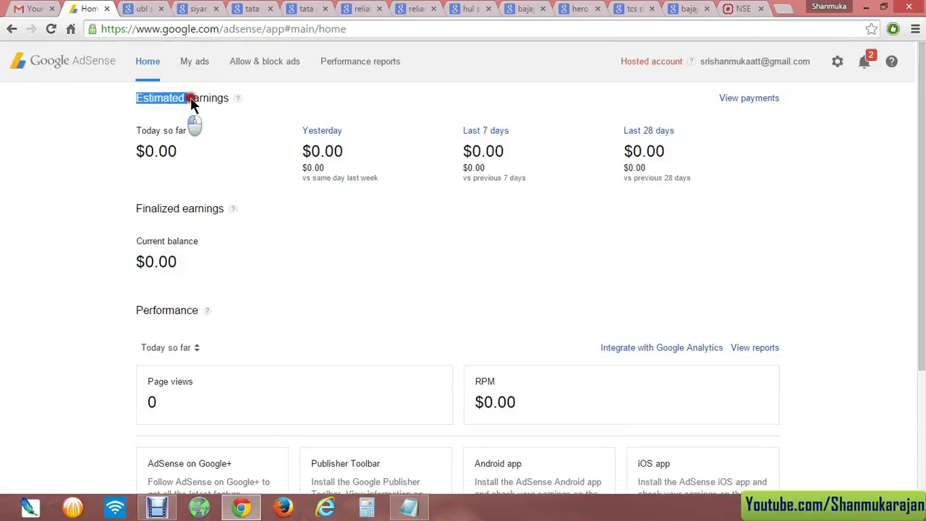
drag(137, 101, 235, 99)
click(107, 107)
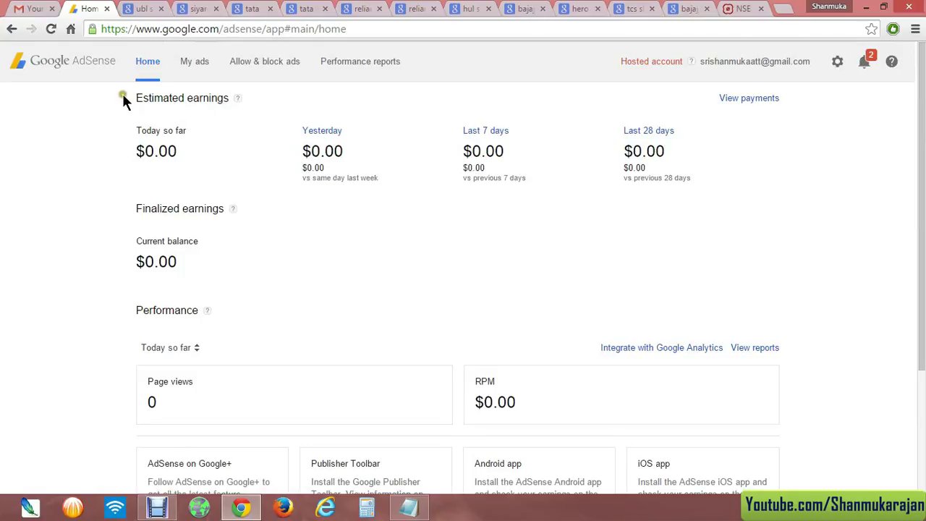
drag(122, 94, 145, 120)
click(186, 177)
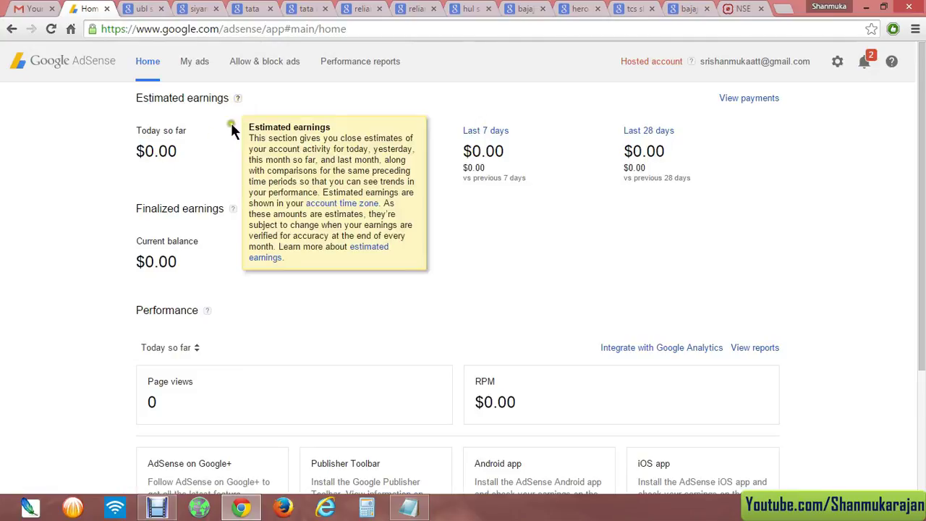
drag(144, 152, 173, 151)
click(174, 151)
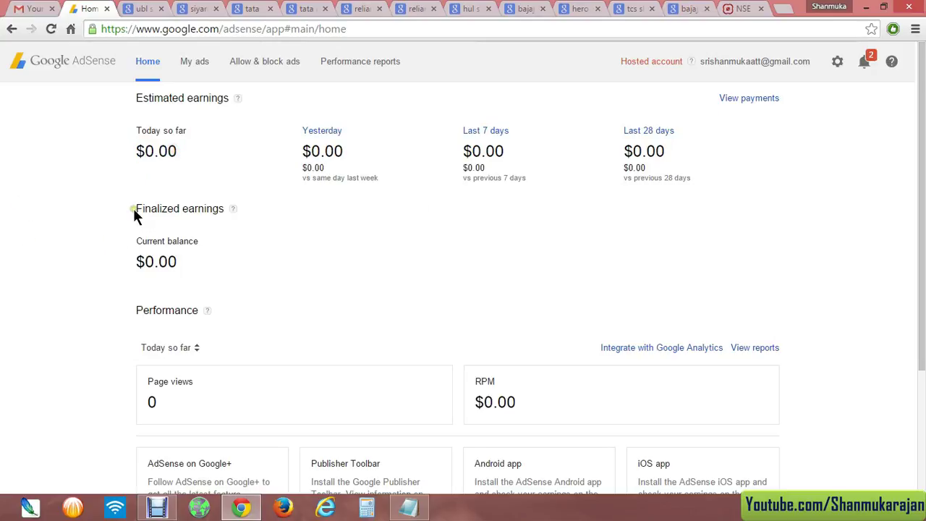
Step: Review Finalized earnings and the $0.00 current balance on the Home page
click(897, 508)
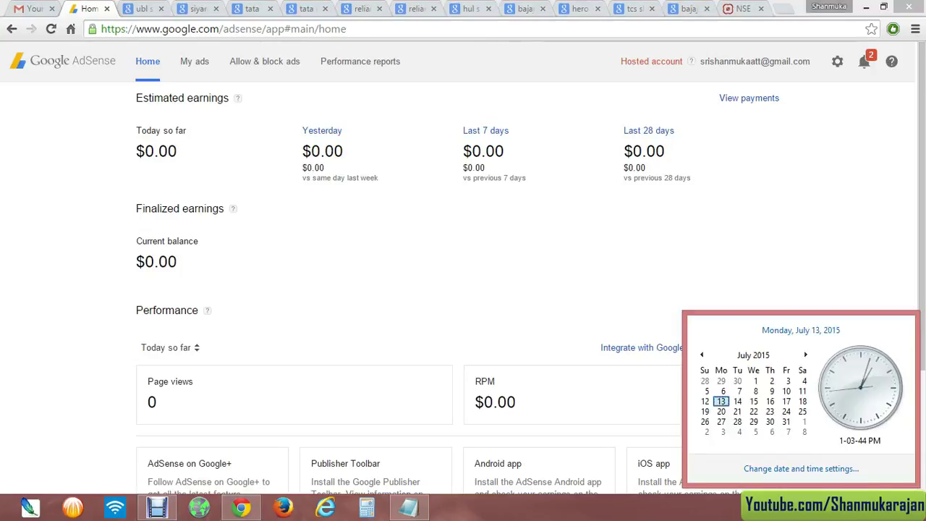
click(84, 222)
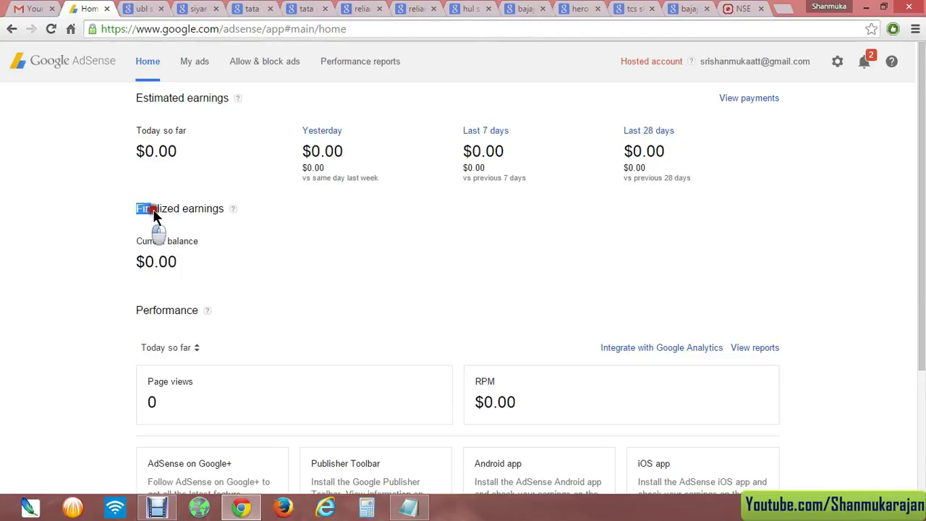
drag(137, 208, 224, 209)
click(128, 258)
drag(128, 257, 173, 253)
click(174, 262)
mouse_move(142, 246)
mouse_down()
mouse_move(182, 263)
mouse_move(138, 242)
mouse_up()
click(178, 261)
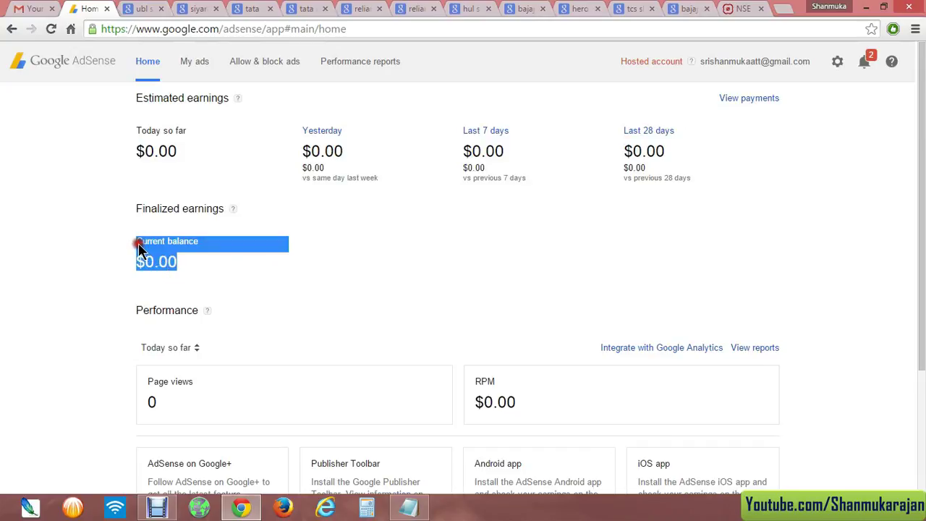
click(138, 242)
click(188, 262)
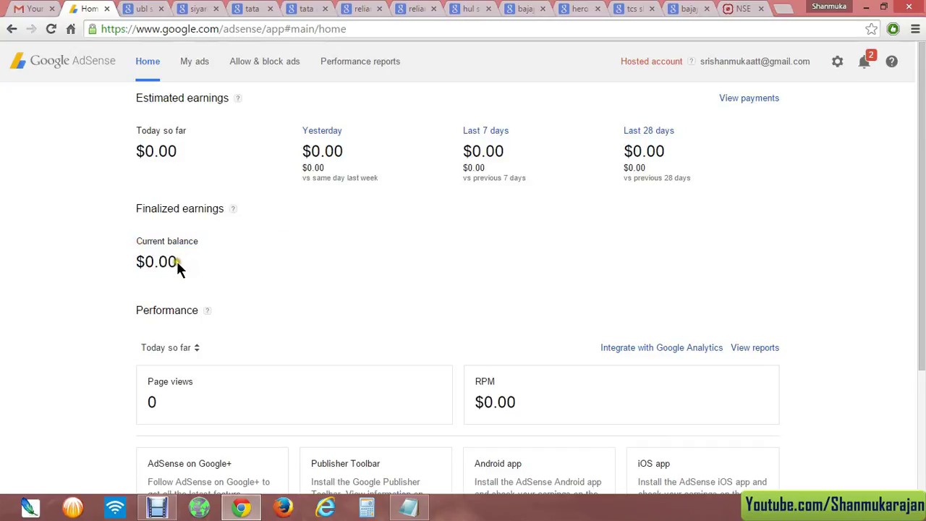
drag(177, 262, 140, 241)
click(137, 240)
Step: Review the Performance figures: 0 page views and $0.00 RPM
scroll(217, 271, down, 1)
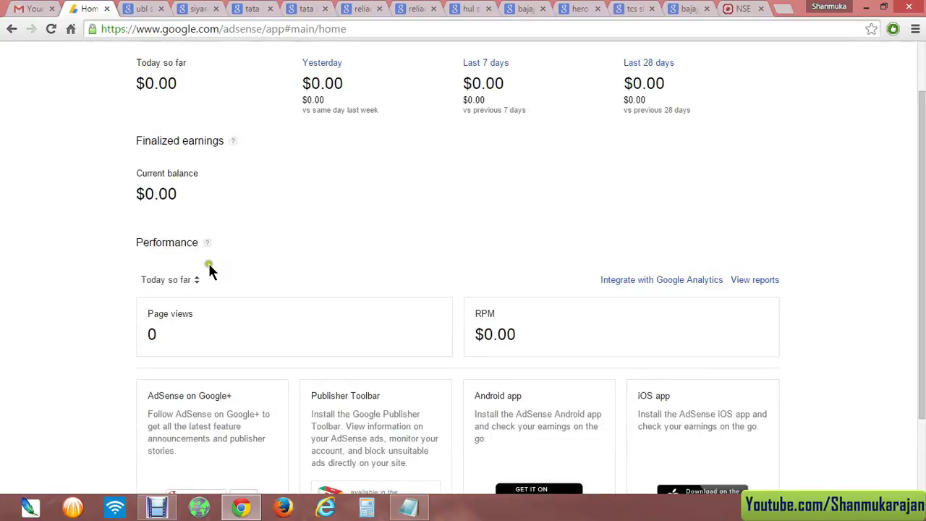
scroll(217, 267, up, 1)
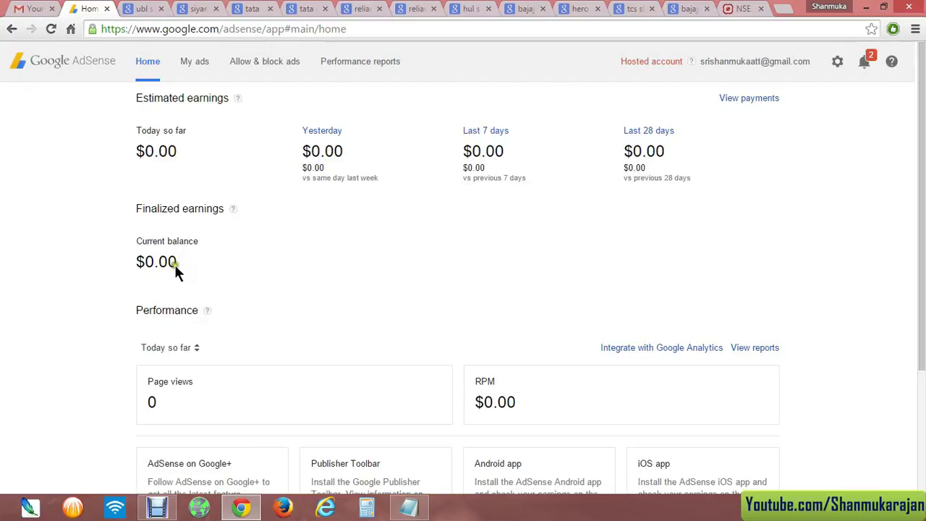
scroll(329, 256, down, 2)
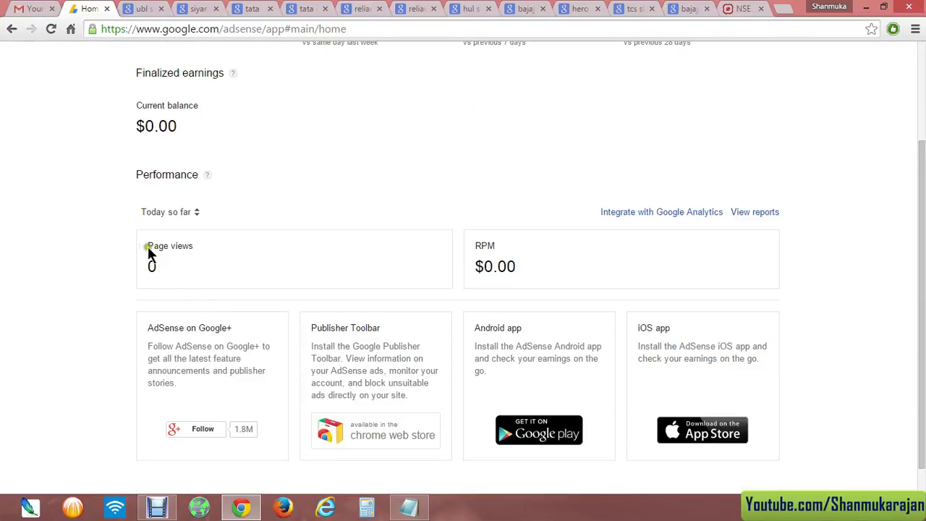
drag(148, 246, 190, 249)
click(195, 250)
drag(480, 245, 496, 247)
scroll(516, 282, up, 2)
scroll(341, 337, down, 1)
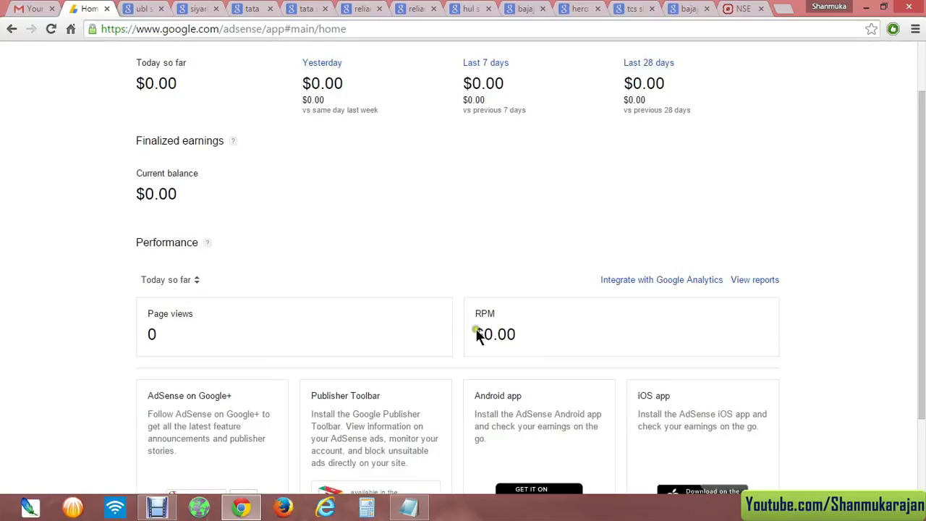
scroll(371, 323, up, 1)
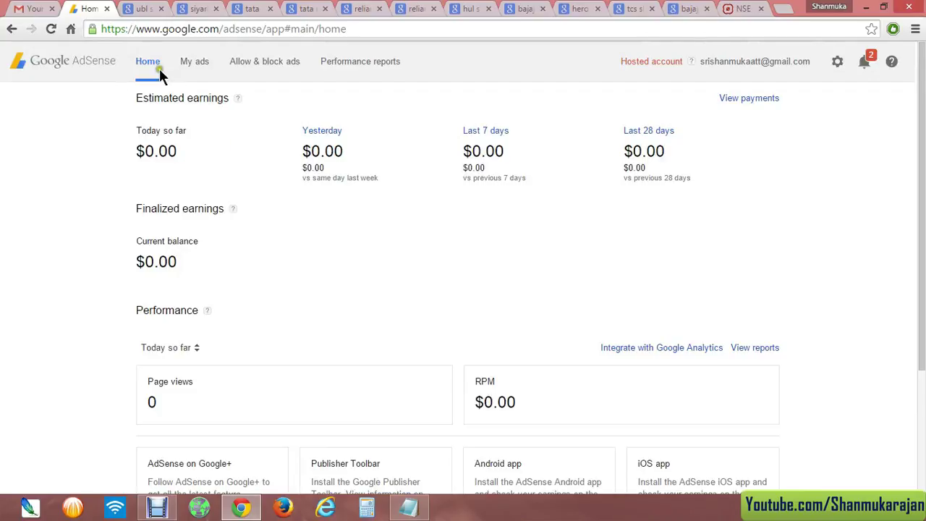
Step: Go to Payments from the gear menu, review the empty transaction history, and open Payee profile
click(836, 62)
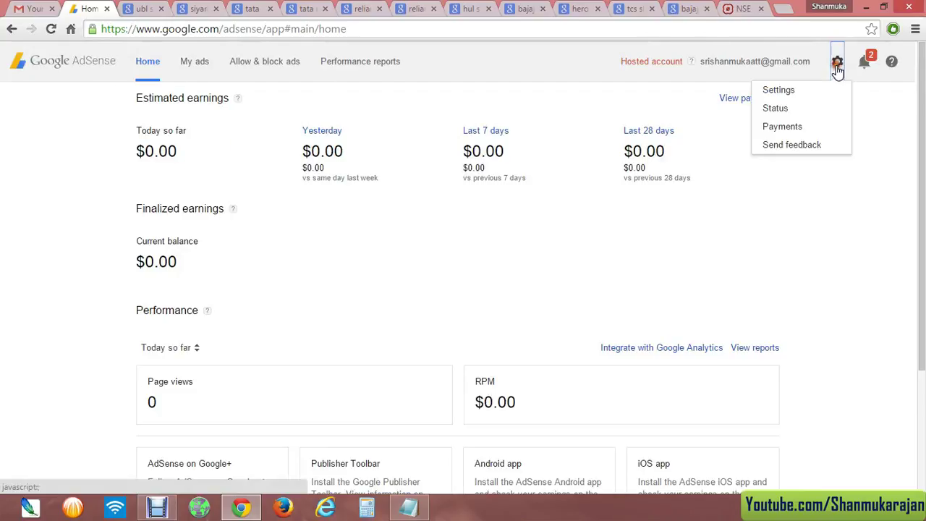
click(782, 127)
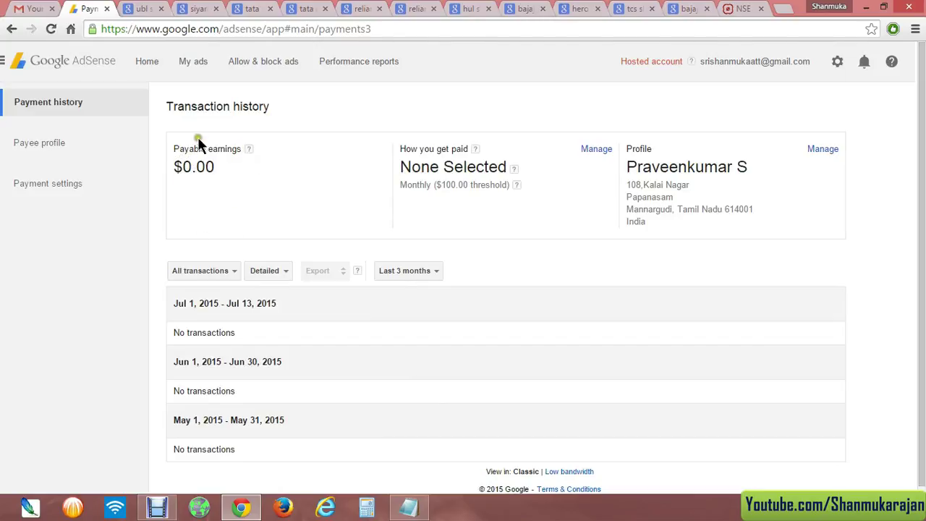
scroll(172, 225, down, 1)
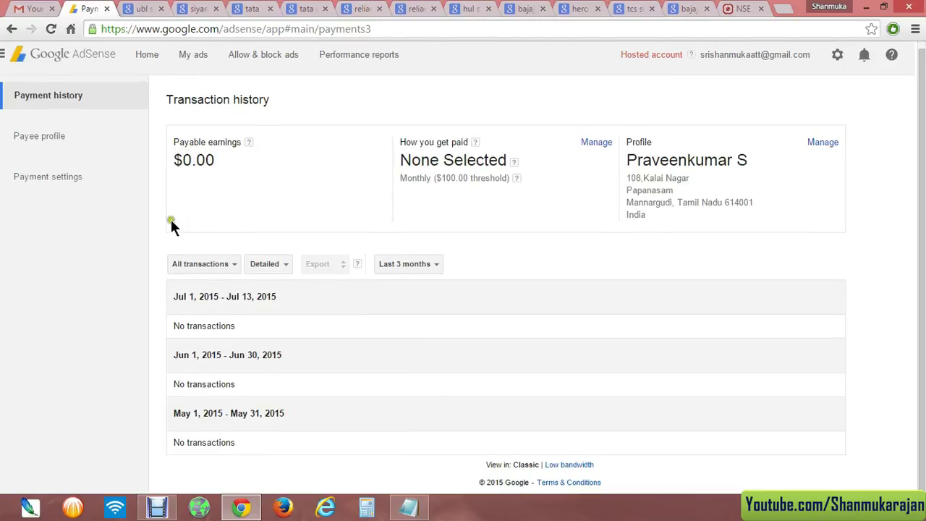
scroll(455, 371, up, 1)
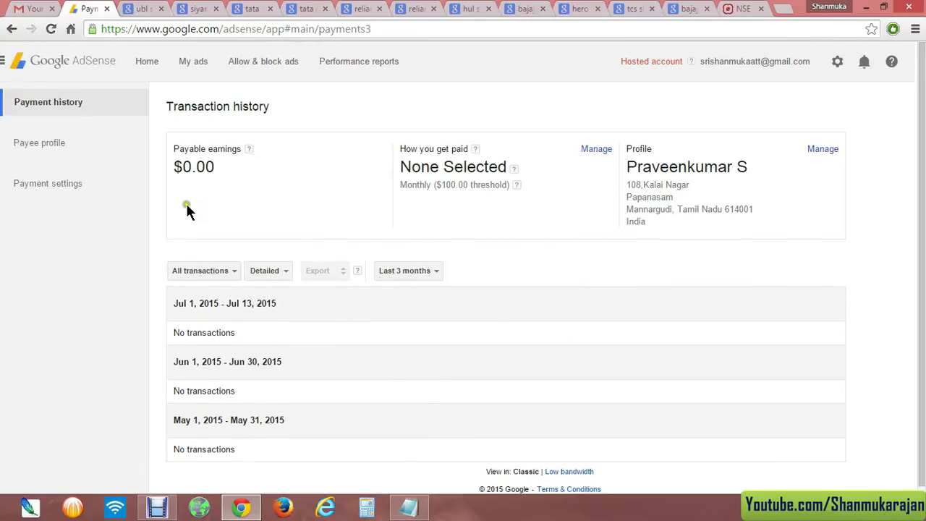
click(24, 145)
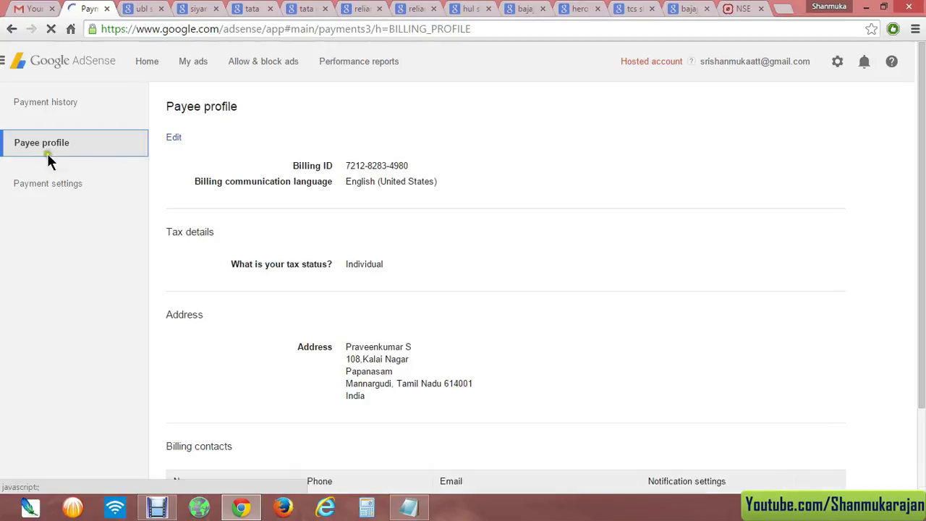
Step: Review the payee profile, then open Payment settings with its monthly $100.00 threshold
scroll(358, 247, down, 2)
scroll(217, 290, up, 2)
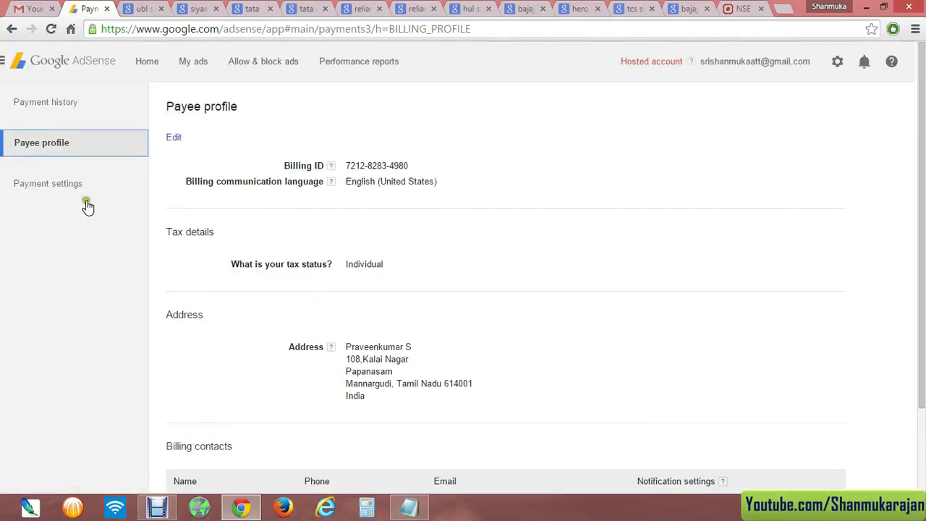
click(63, 189)
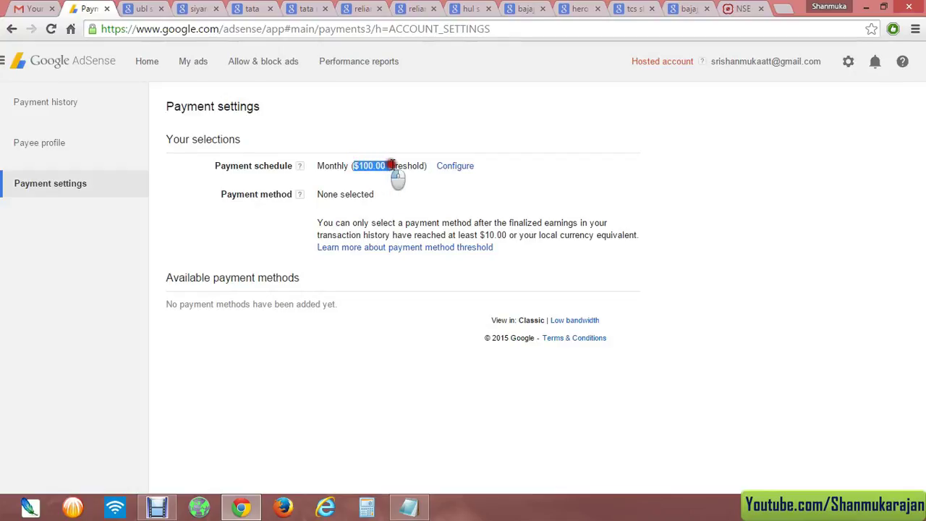
Step: Review the $100.00 payment threshold and the Available payment methods heading
drag(391, 165, 424, 166)
click(391, 165)
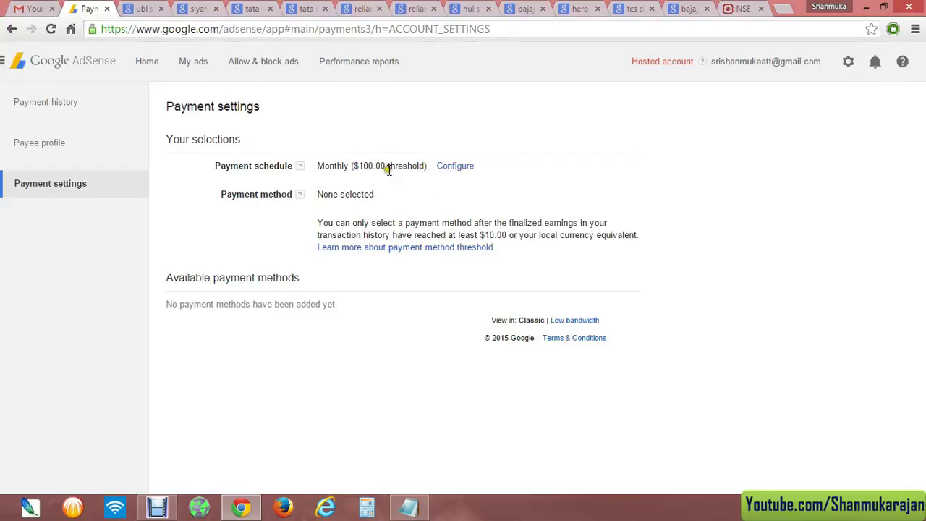
drag(355, 165, 424, 168)
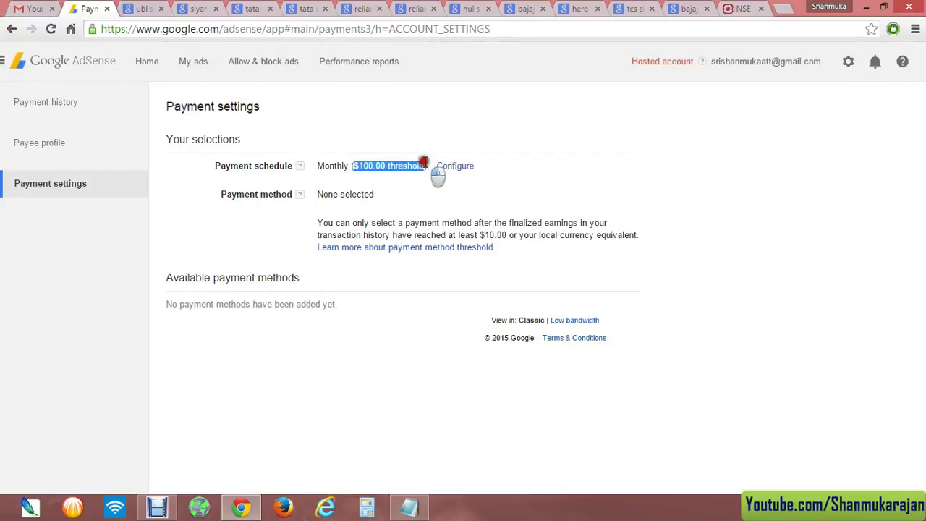
click(355, 166)
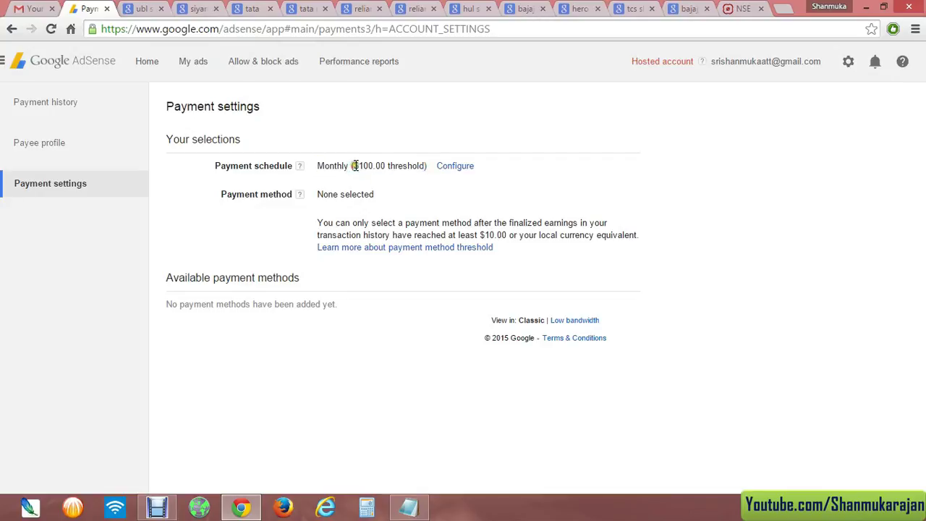
drag(355, 166, 428, 168)
click(423, 169)
drag(169, 278, 293, 277)
click(295, 277)
Step: Recheck the $100.00 threshold, then open Payment history
mouse_move(353, 166)
mouse_down()
mouse_move(425, 166)
mouse_move(355, 165)
mouse_up()
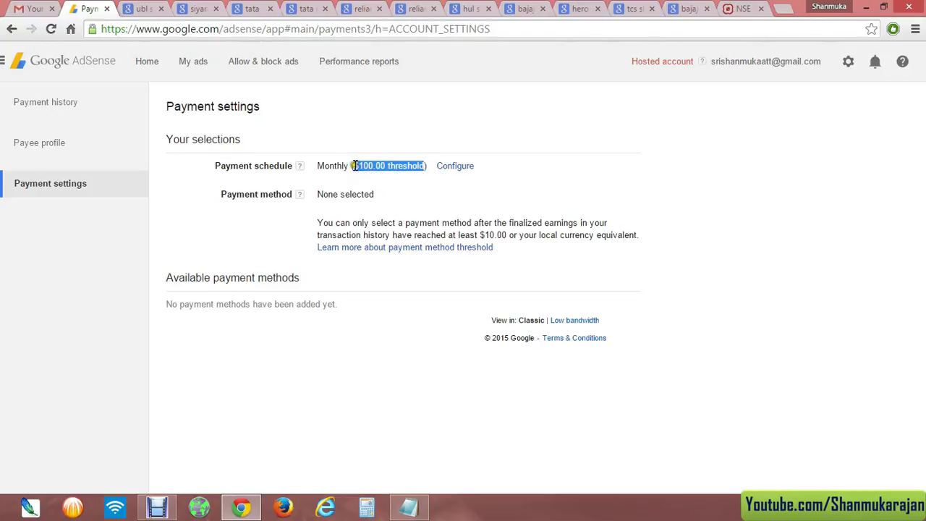
drag(354, 166, 423, 167)
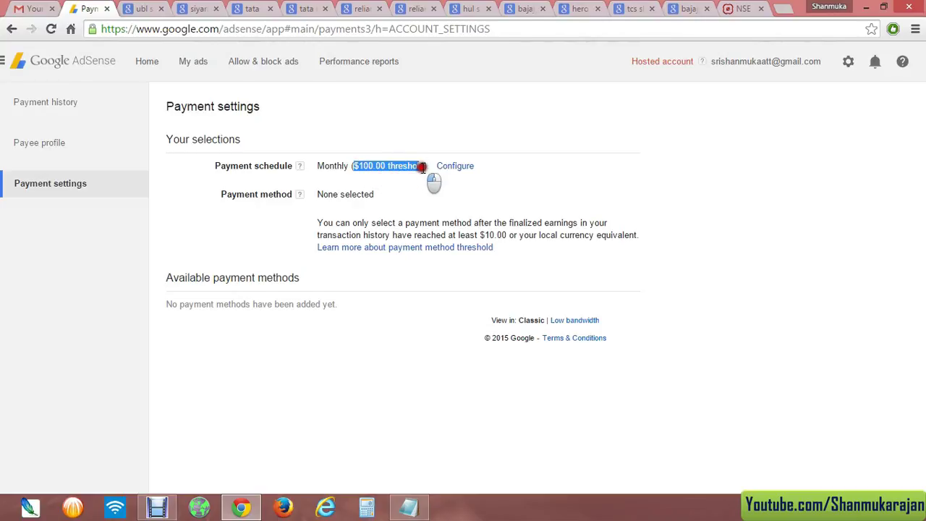
click(423, 166)
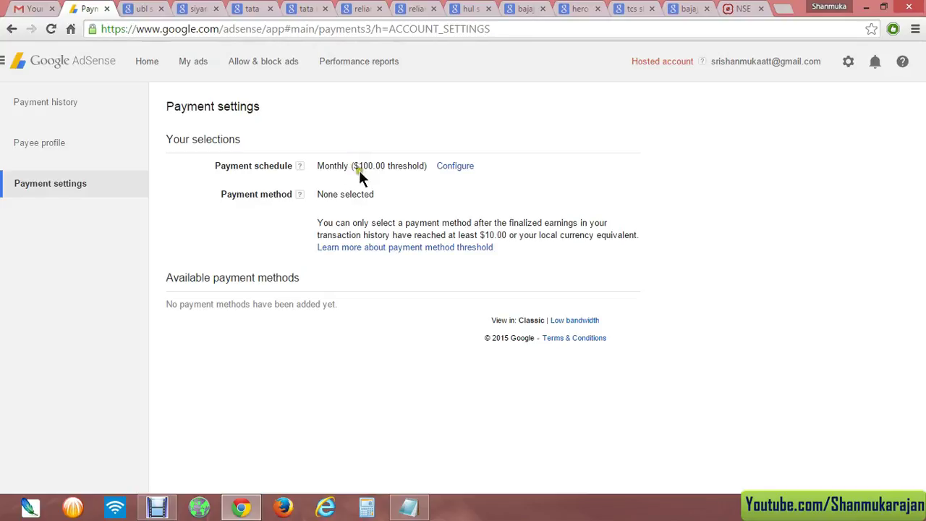
drag(353, 166, 362, 166)
drag(425, 165, 357, 167)
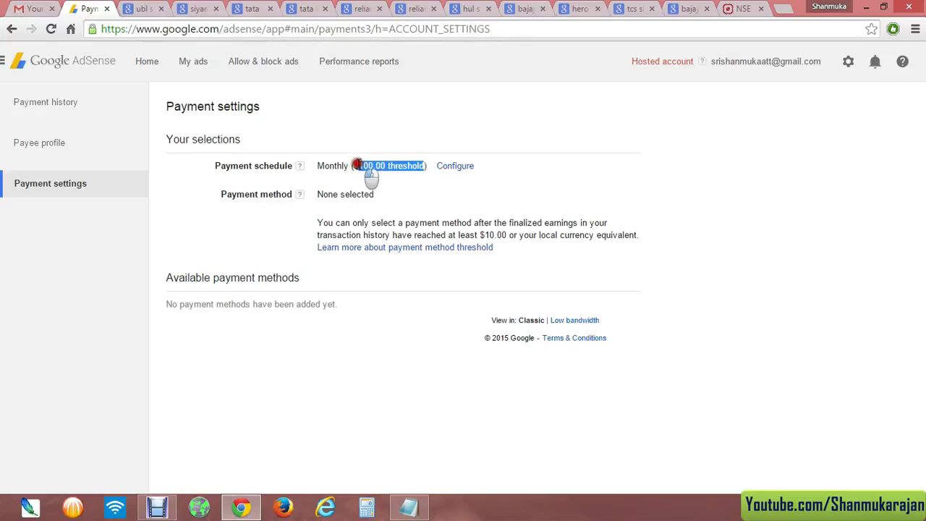
click(357, 167)
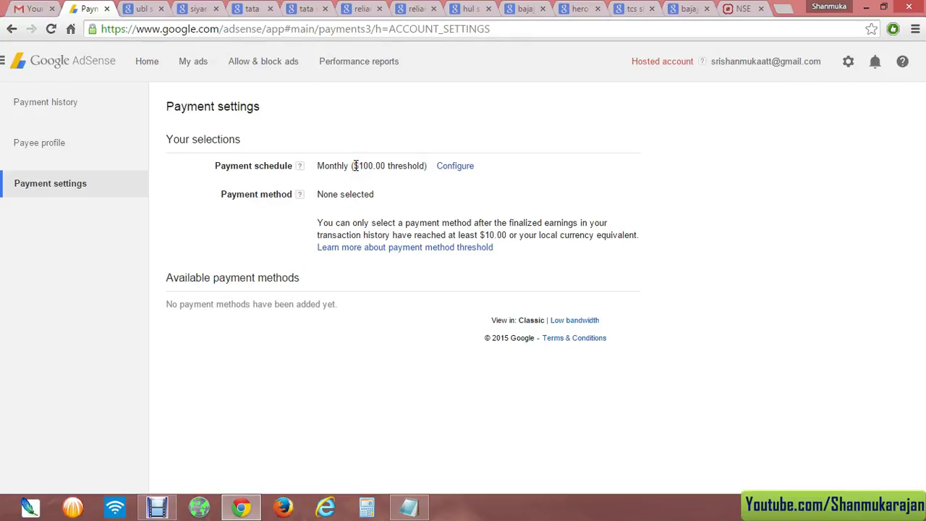
drag(355, 165, 426, 166)
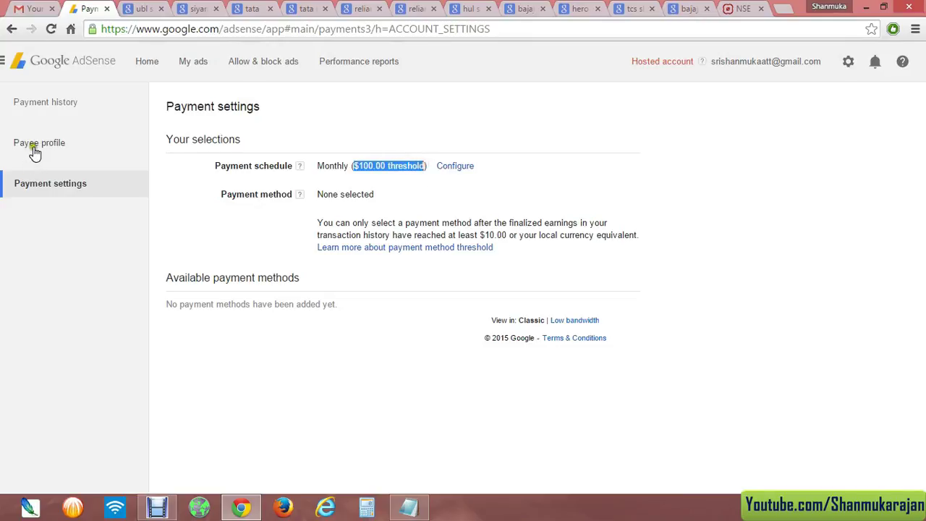
click(53, 103)
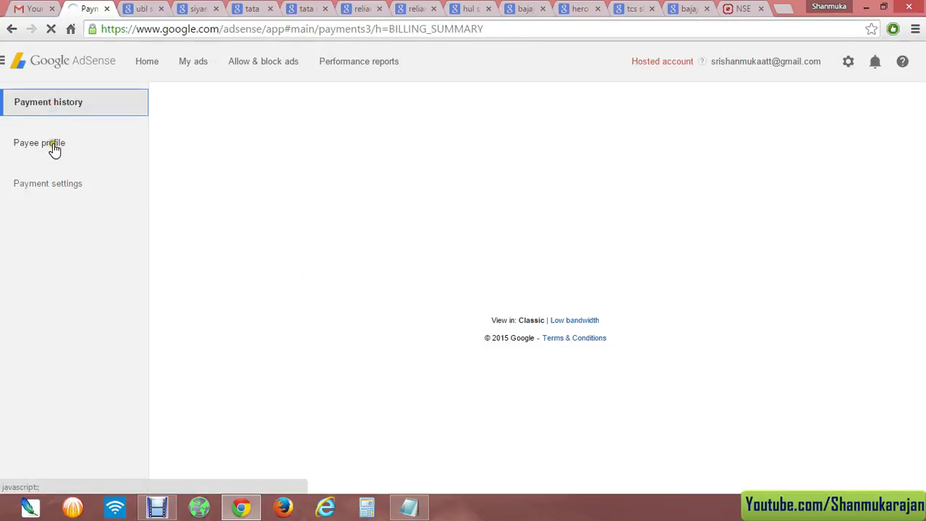
Step: Revisit the payee profile (tax status Individual), dismiss the address tip, and return to Payment settings
click(52, 144)
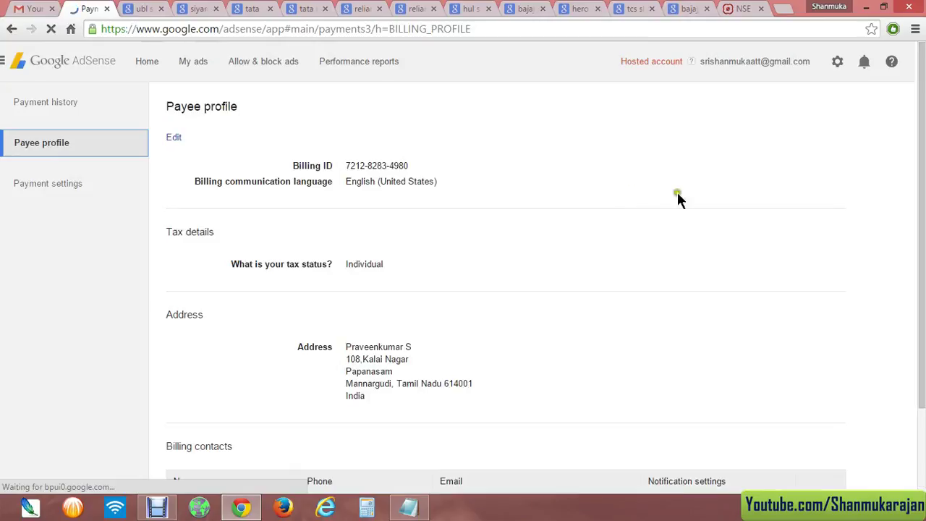
scroll(351, 329, down, 3)
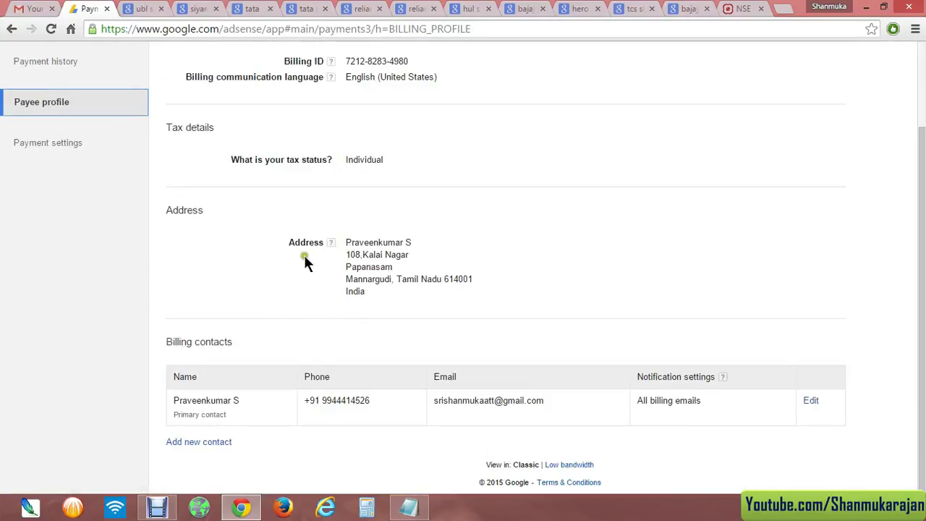
scroll(251, 306, up, 3)
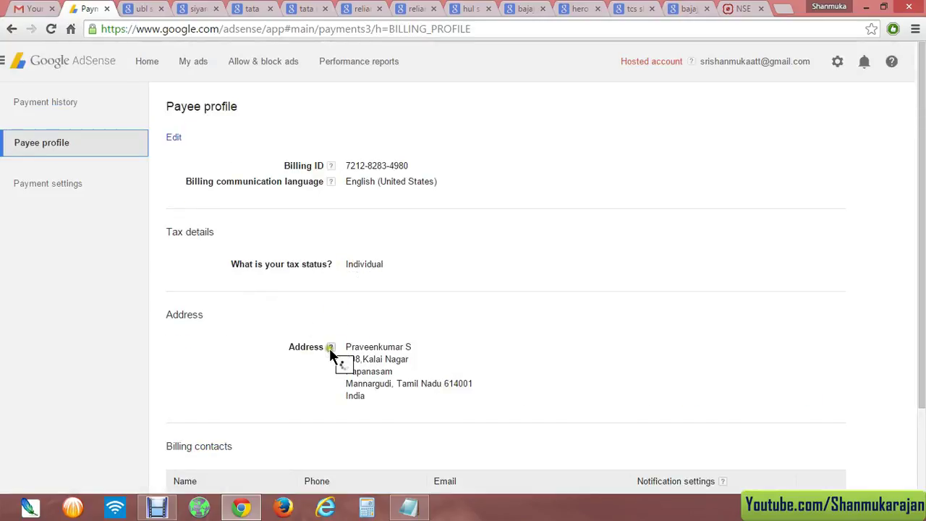
click(228, 344)
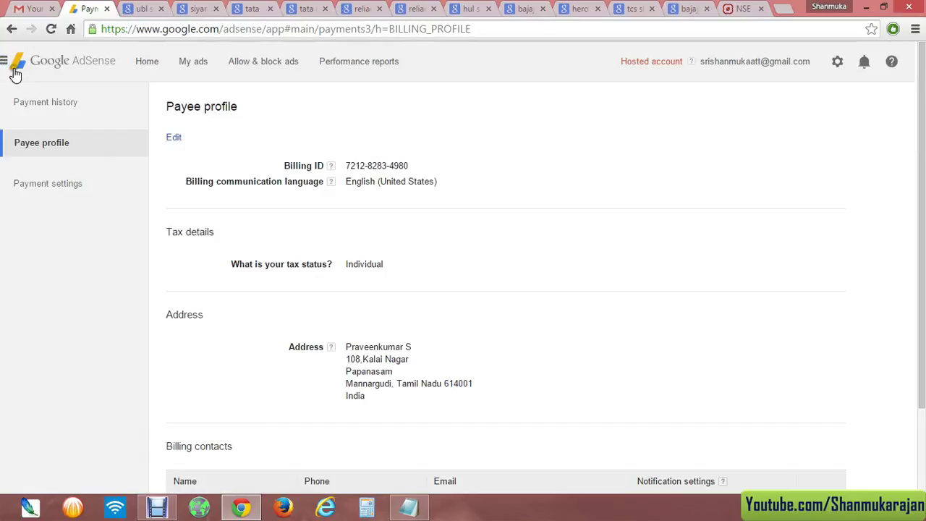
click(73, 186)
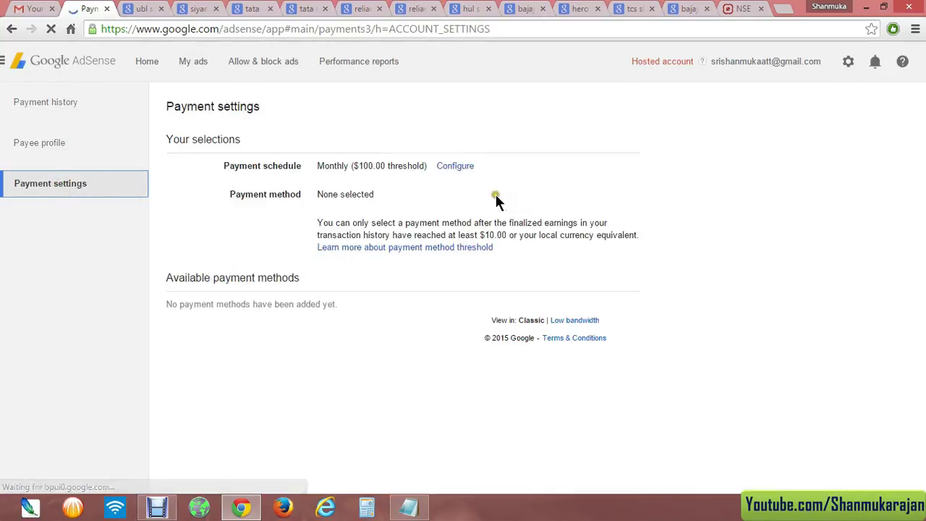
Step: Open the payment method threshold help article and scroll to its thresholds table
click(440, 247)
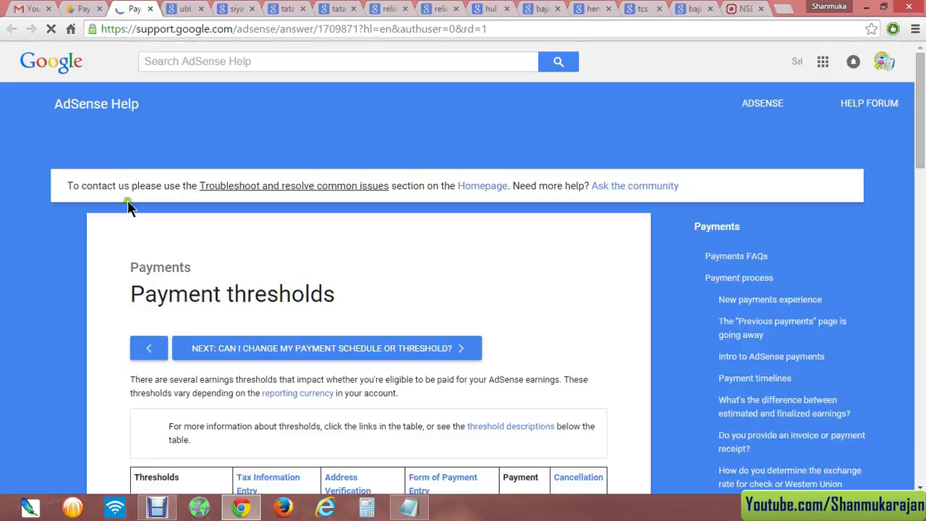
scroll(114, 273, down, 2)
scroll(104, 263, down, 2)
scroll(105, 263, down, 1)
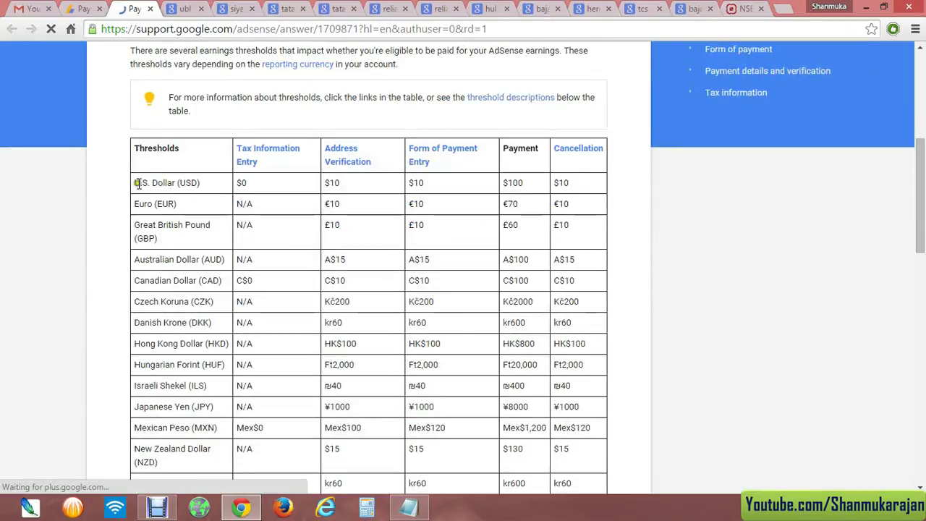
scroll(135, 215, down, 2)
scroll(144, 180, down, 2)
scroll(157, 210, down, 1)
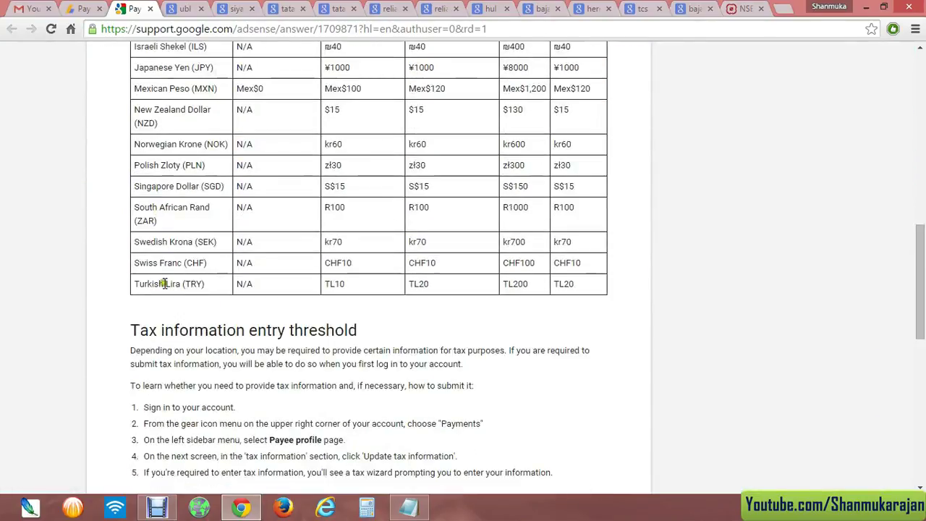
scroll(164, 284, up, 2)
scroll(164, 286, up, 5)
scroll(170, 278, down, 1)
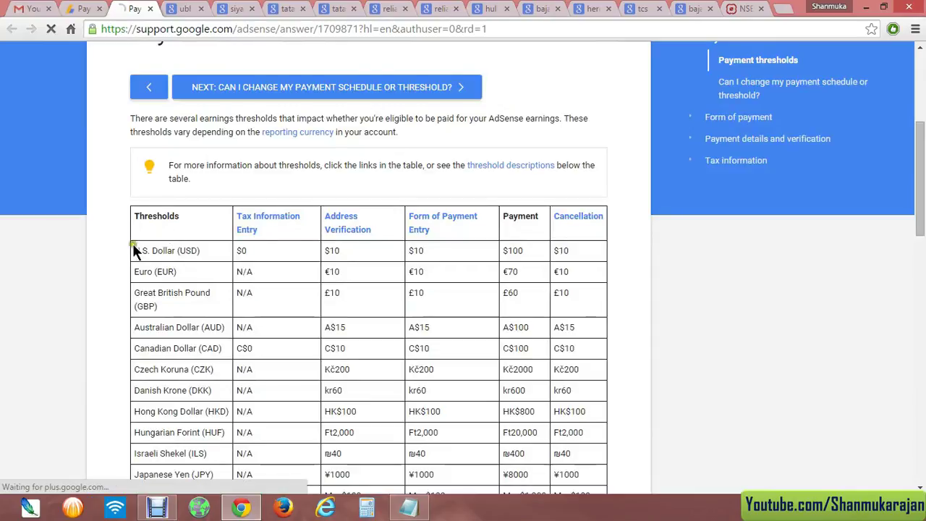
Step: Check the U.S. Dollar row: $10 to add a payment method, $100 payment threshold
drag(134, 251, 199, 251)
click(199, 251)
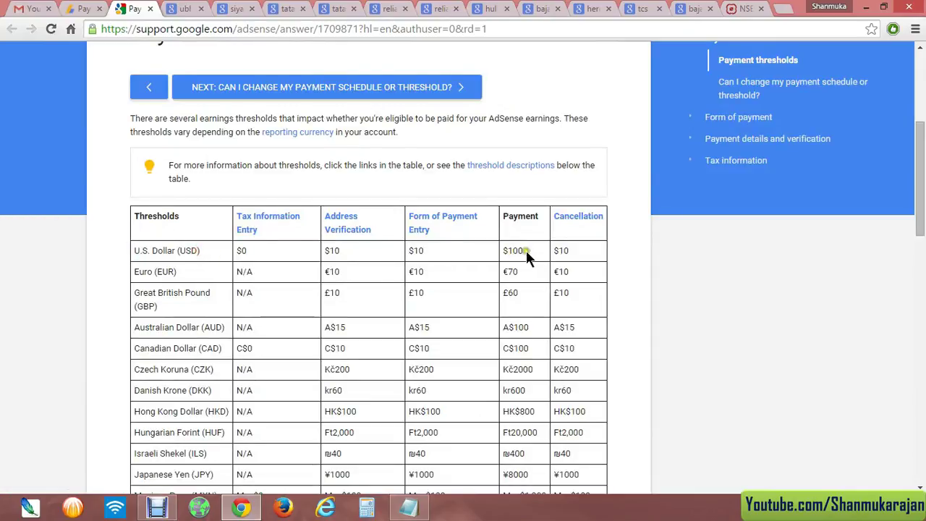
drag(505, 250, 522, 251)
click(394, 248)
scroll(394, 248, down, 1)
scroll(335, 138, down, 1)
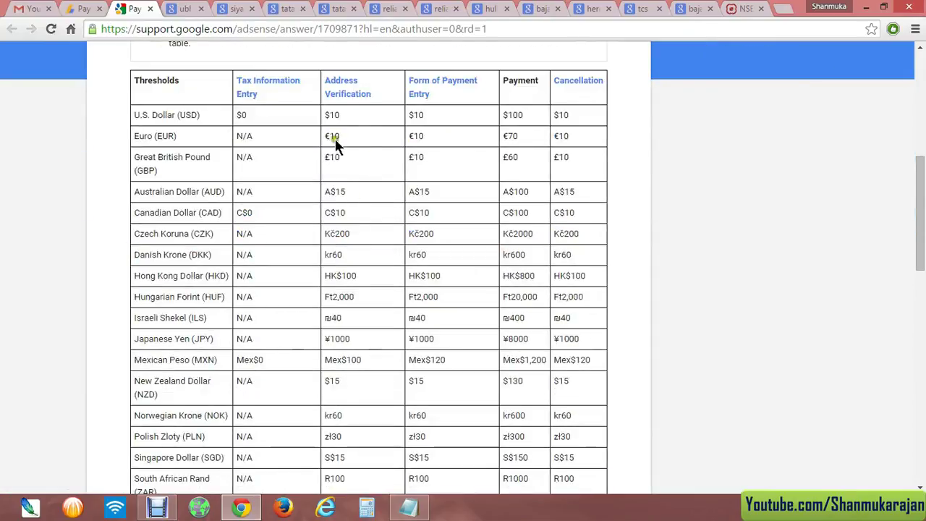
scroll(337, 241, up, 2)
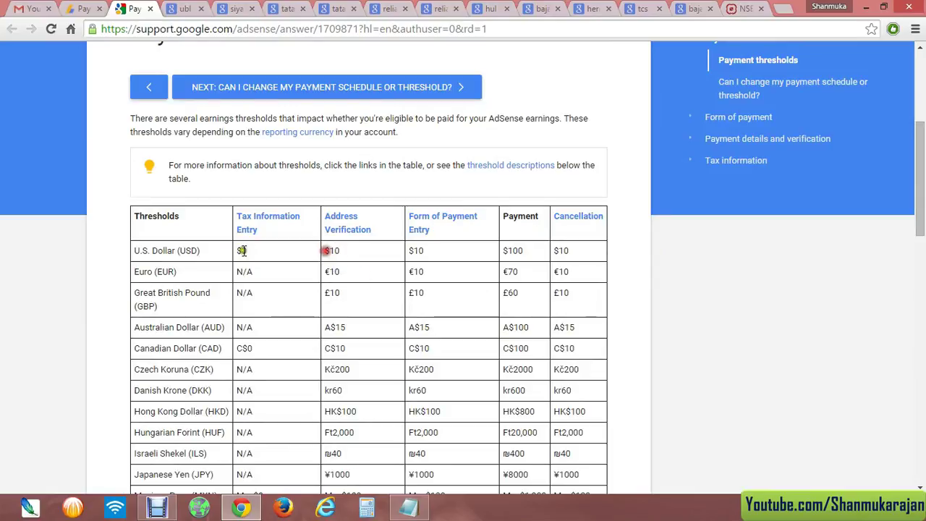
drag(428, 245, 410, 247)
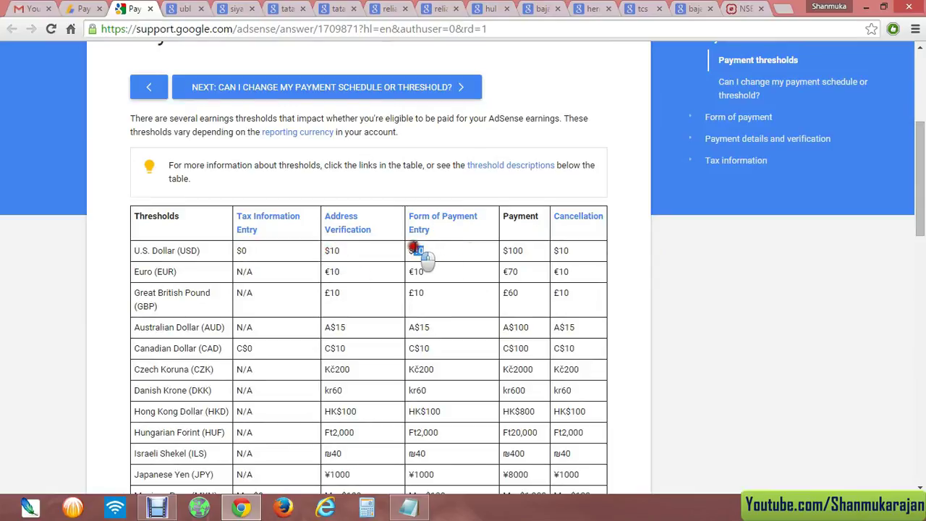
click(535, 239)
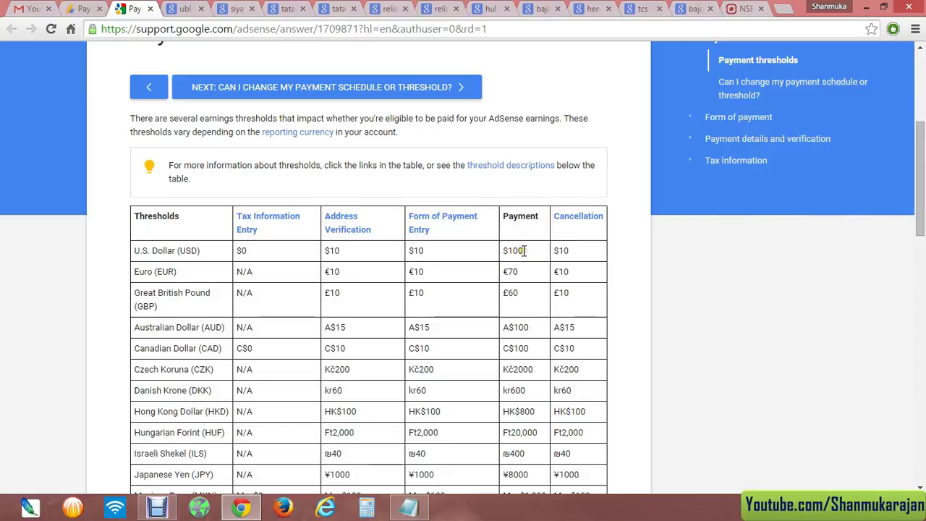
drag(505, 250, 525, 250)
click(505, 250)
click(352, 250)
scroll(73, 293, up, 4)
Step: Close the help article and highlight the Available payment methods heading on Payment settings
click(149, 8)
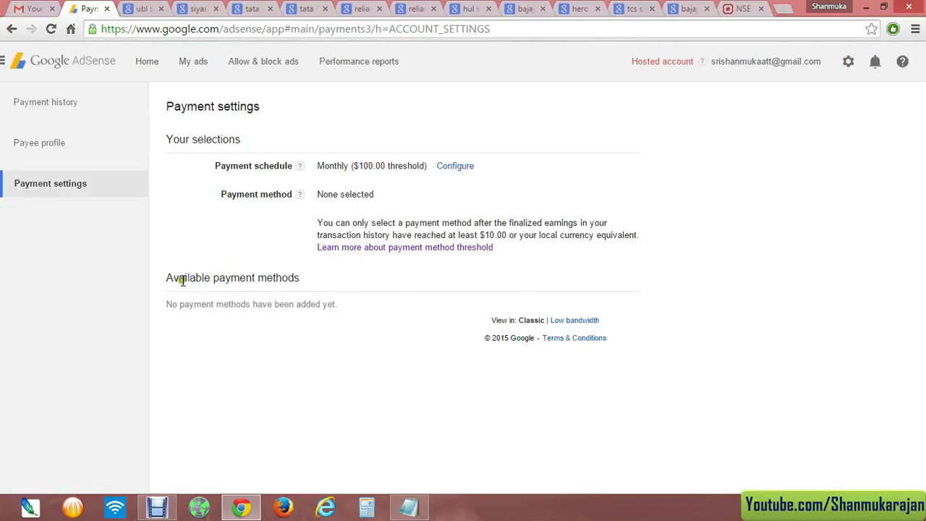
drag(169, 277, 310, 288)
click(301, 278)
Step: Highlight the message confirming no payment methods have been added yet
drag(338, 306, 166, 304)
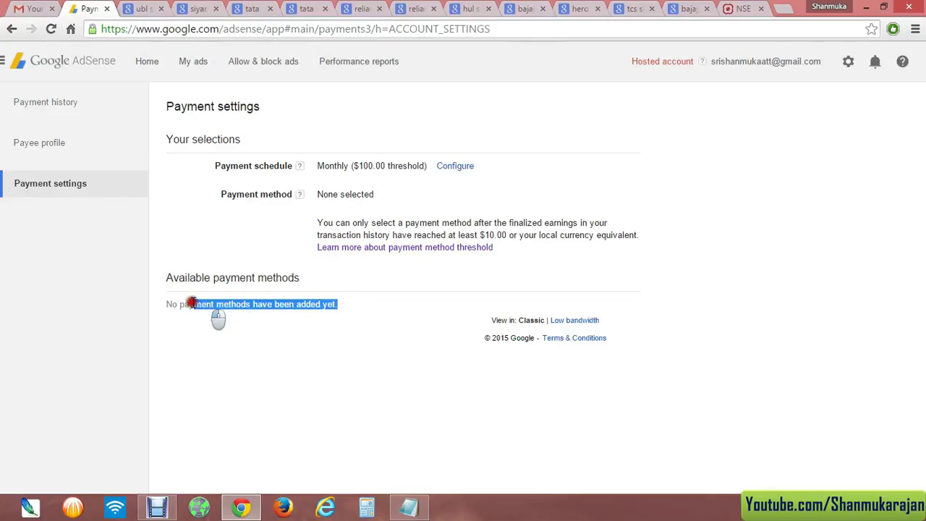
click(167, 299)
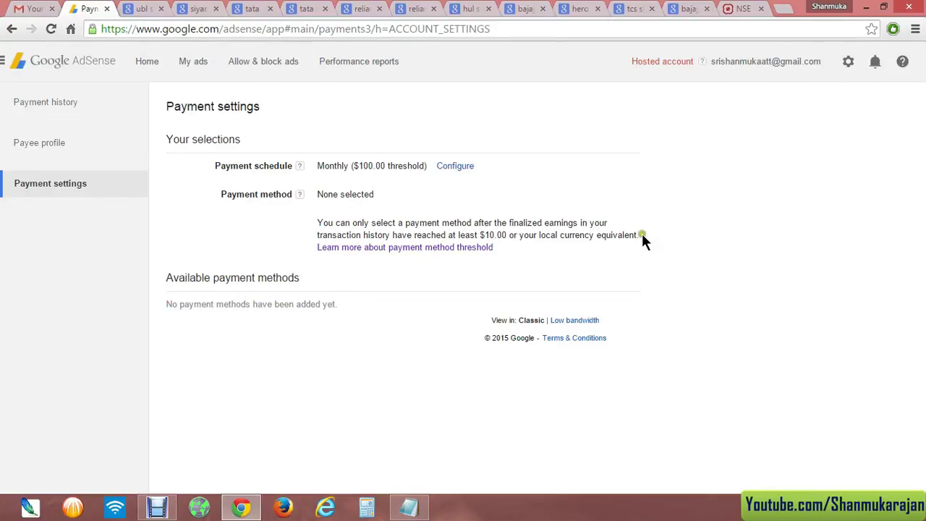
drag(169, 304, 335, 303)
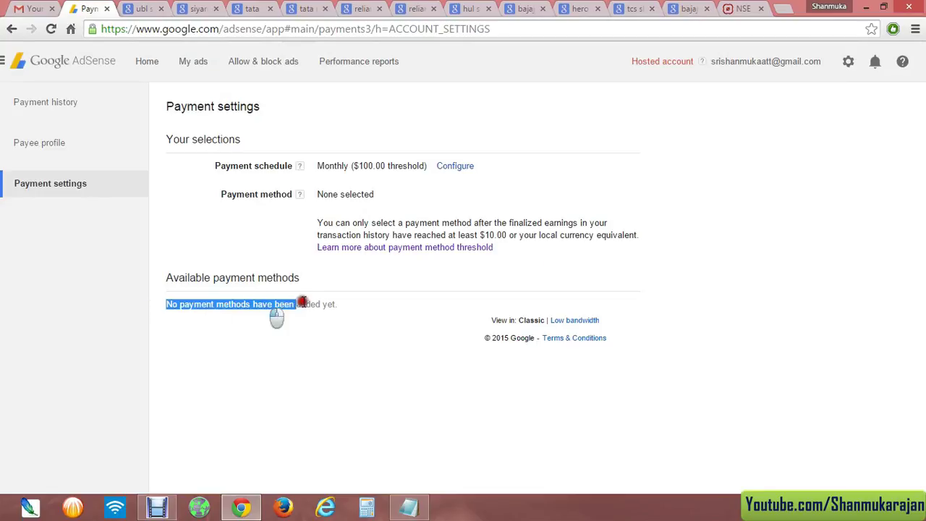
click(335, 303)
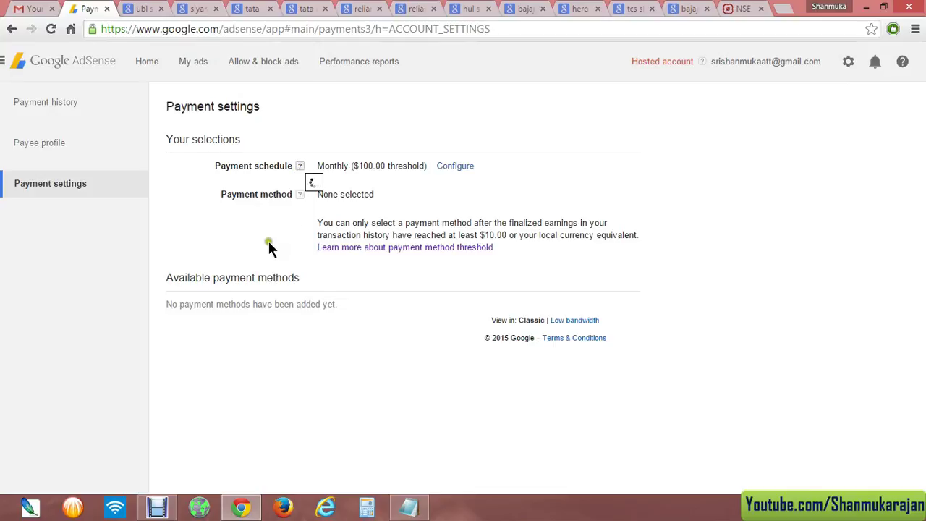
drag(337, 304, 168, 304)
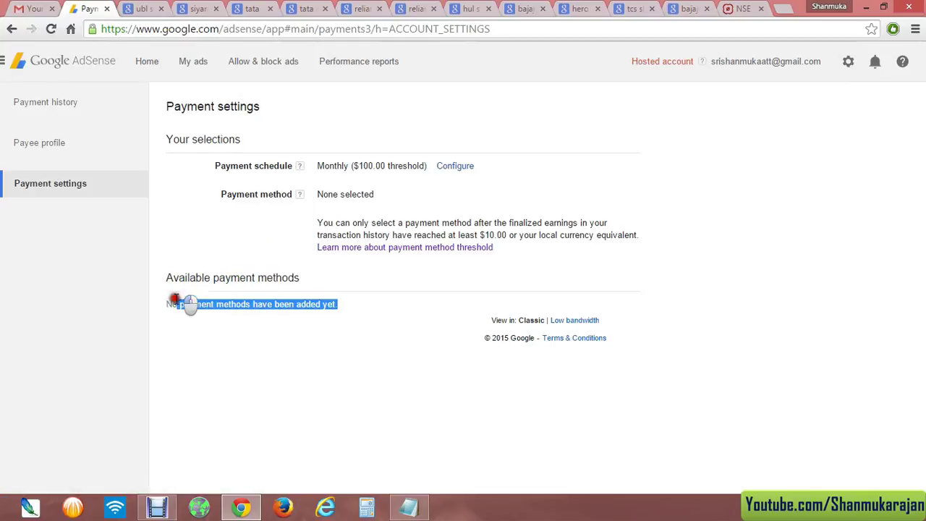
click(166, 303)
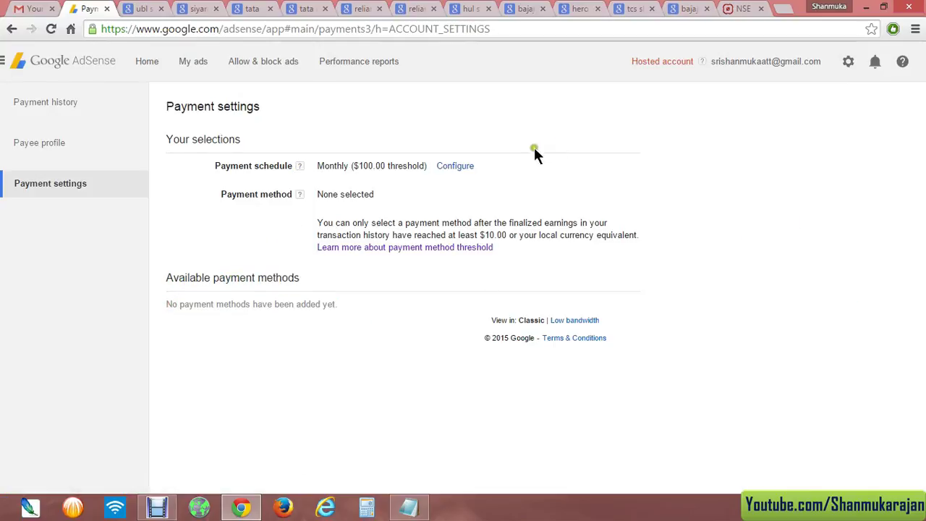
Step: Sign out of the AdSense account from the account menu at top right
click(874, 61)
click(846, 63)
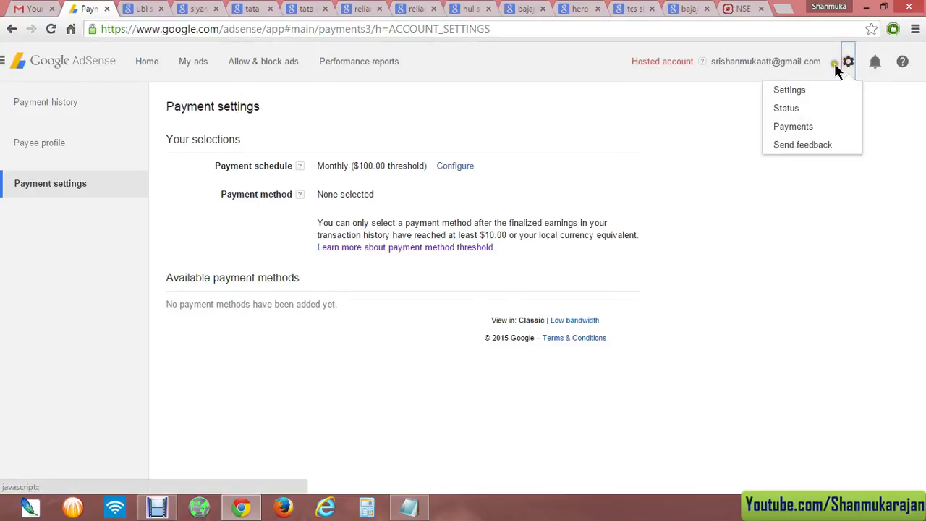
click(798, 64)
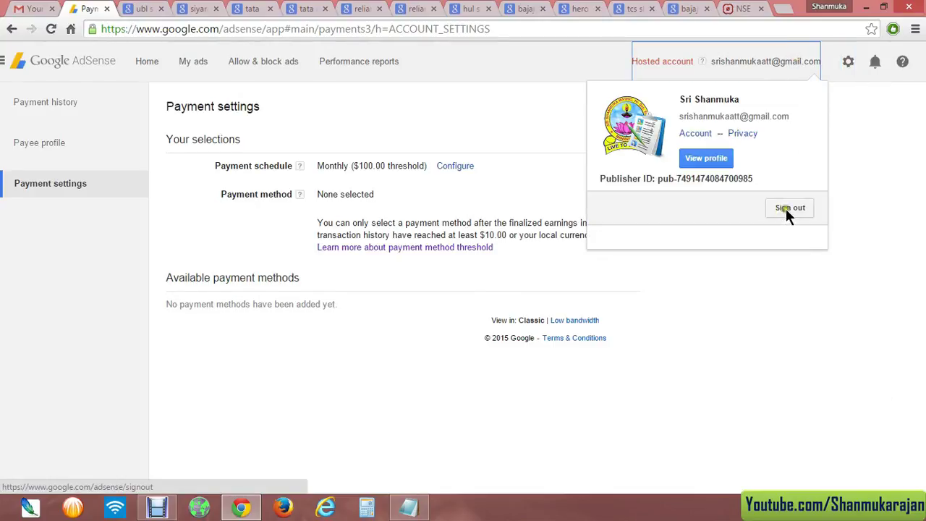